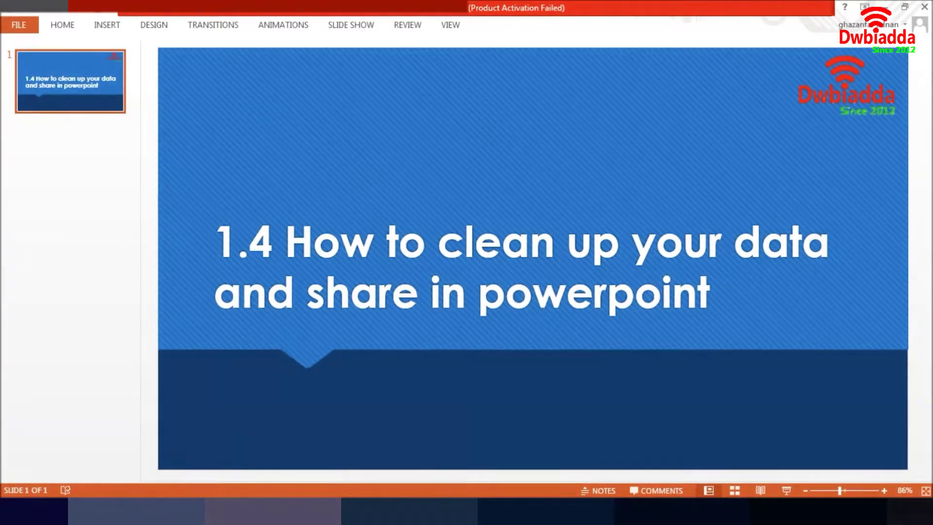
Step: Switch to the hospital admission rate analysis window from its taskbar preview
{"action": "mouse_move", "coordinate": [314, 511]}
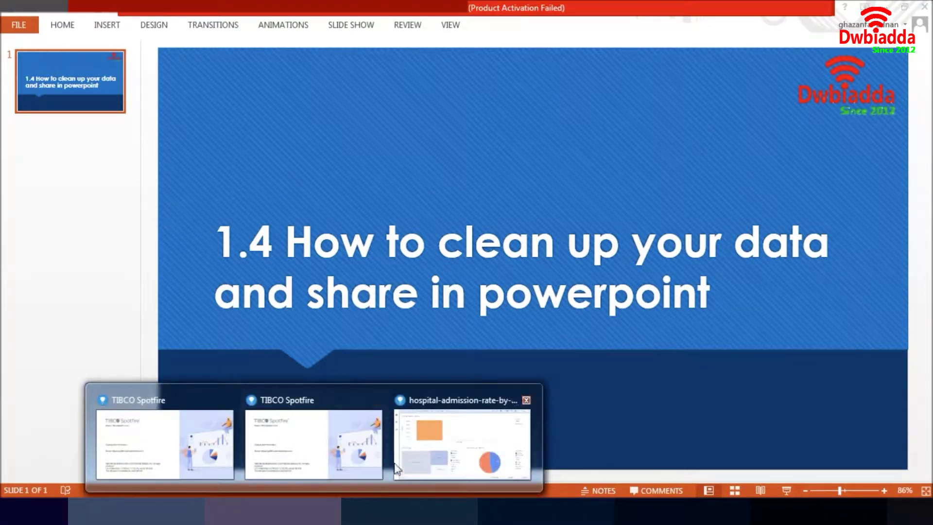
{"action": "left_click", "coordinate": [462, 452]}
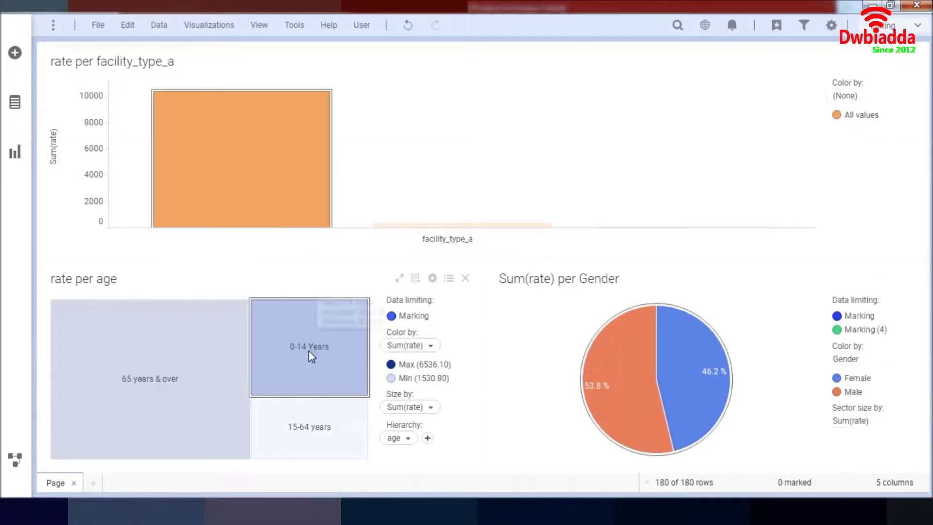
{"action": "mouse_move", "coordinate": [247, 162]}
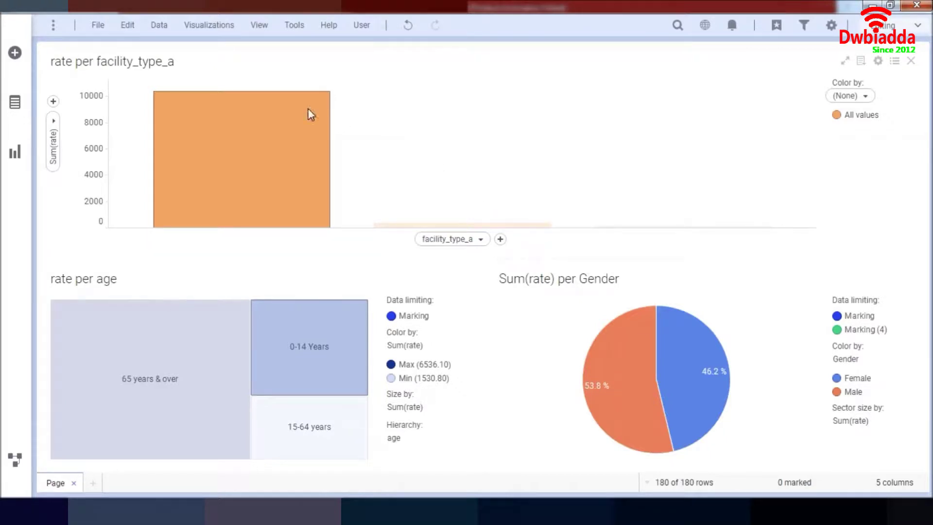
Step: Reset all markings in the analysis from the Edit menu
{"action": "left_click", "coordinate": [161, 31]}
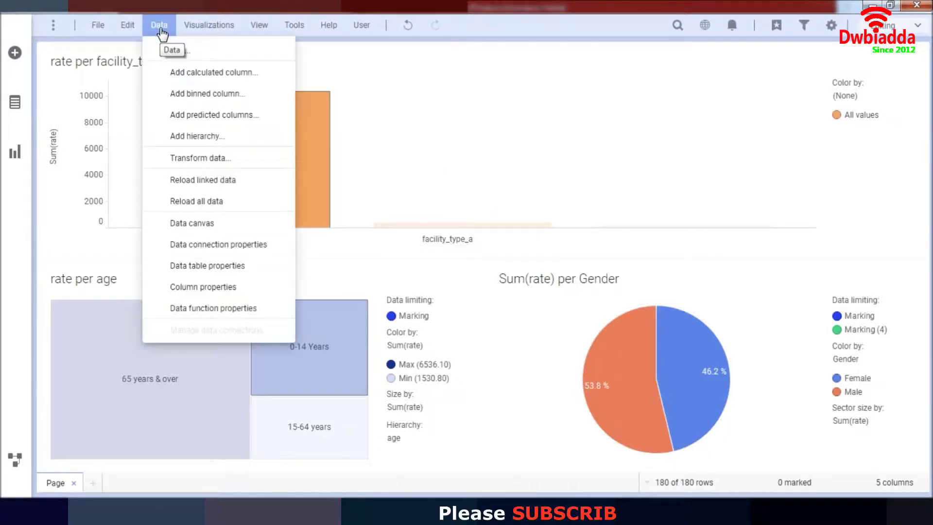
{"action": "mouse_move", "coordinate": [130, 30]}
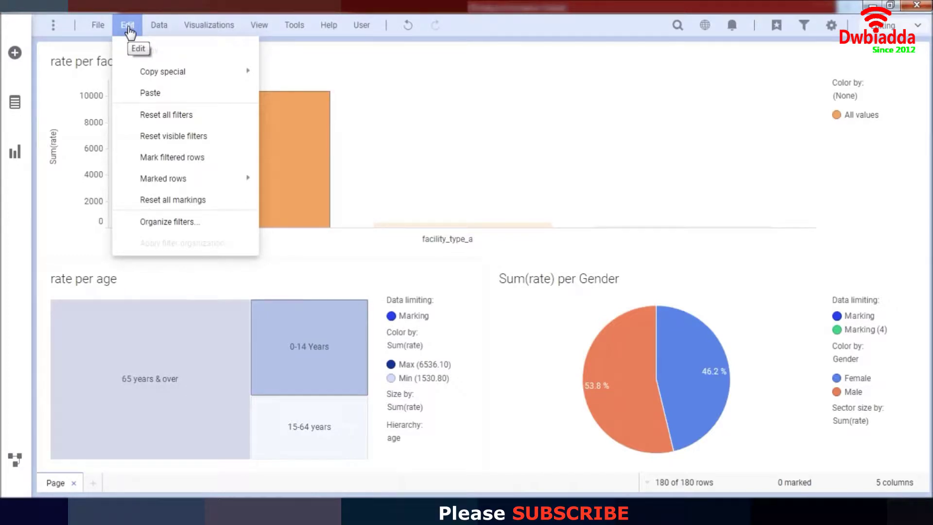
{"action": "mouse_move", "coordinate": [150, 72]}
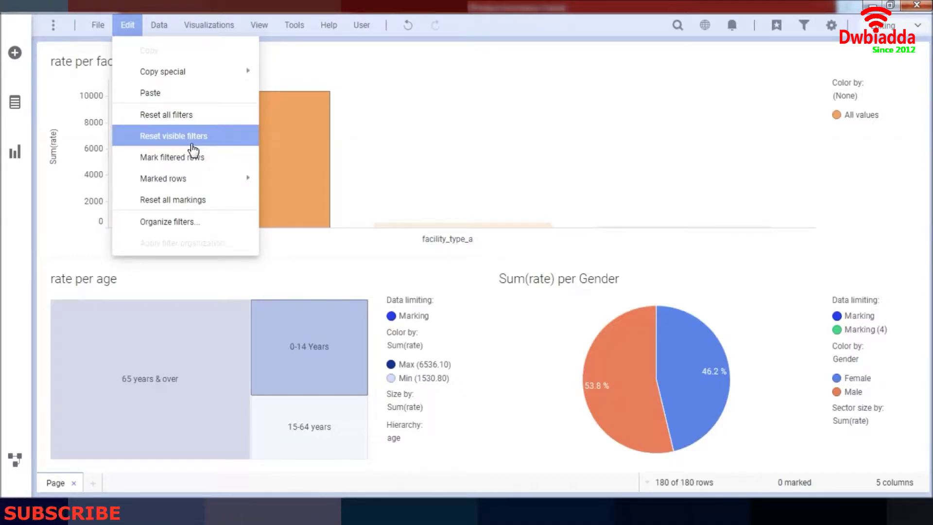
{"action": "left_click", "coordinate": [437, 154]}
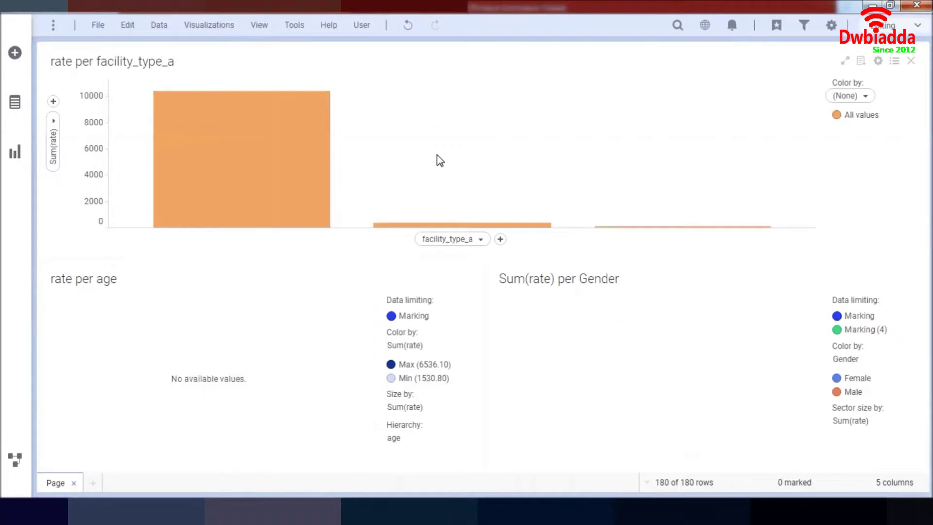
{"action": "double_click", "coordinate": [142, 64]}
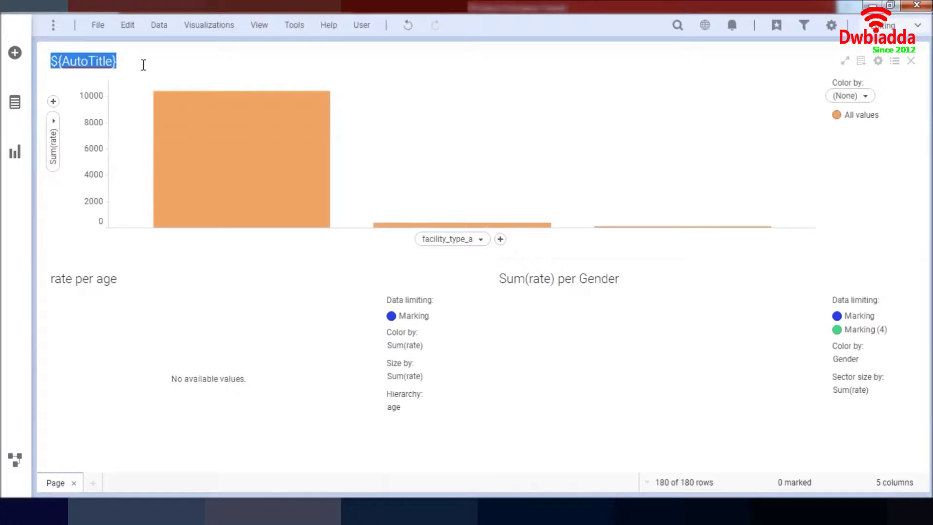
Step: Replace the bar chart's ${AutoTitle} with 'Facility type magnitude'
{"action": "key", "text": "BackSpace"}
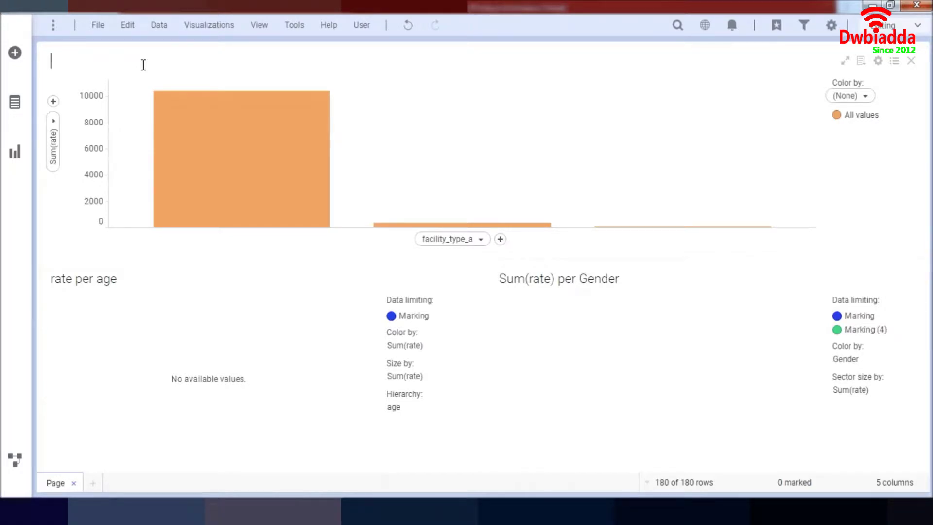
{"action": "type", "text": "Facility type magnitude"}
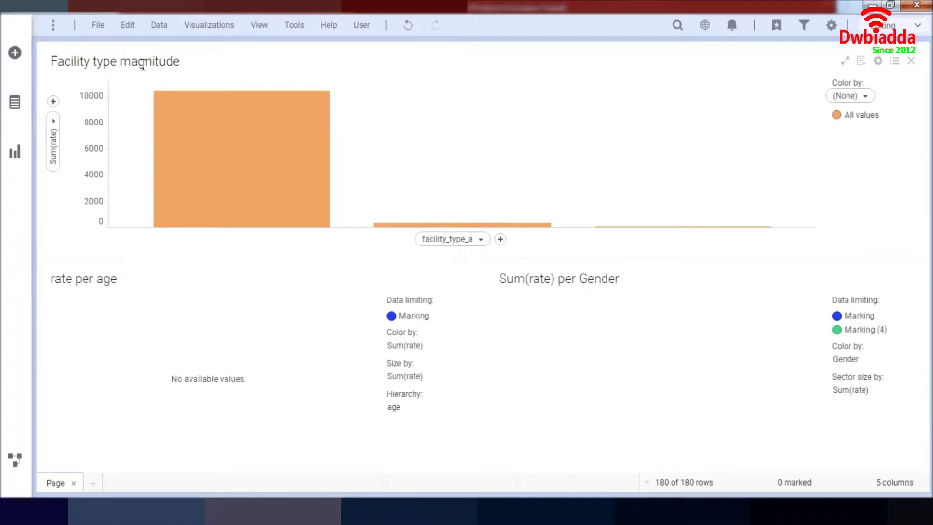
Step: Leave the treemap's 'rate per age' title unchanged
{"action": "left_click", "coordinate": [83, 268]}
{"action": "left_click", "coordinate": [98, 279]}
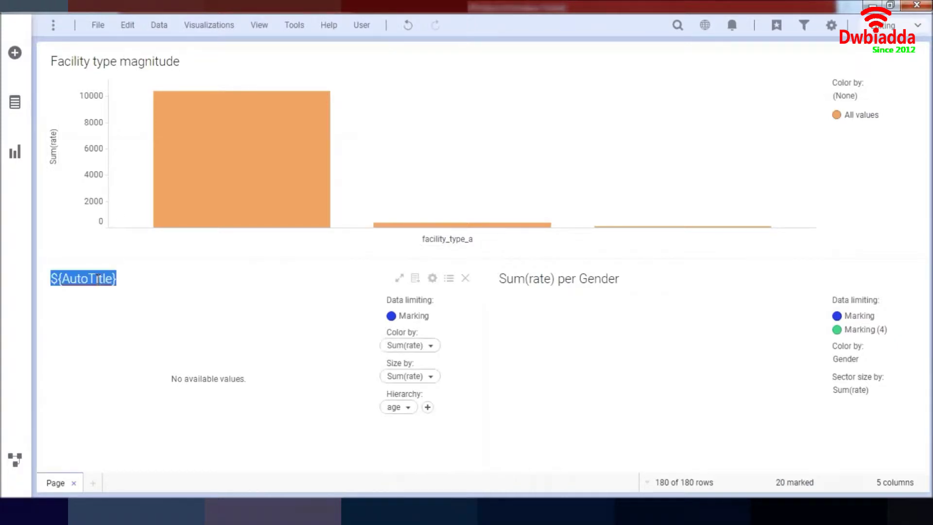
{"action": "left_click", "coordinate": [156, 285]}
{"action": "left_click", "coordinate": [437, 126]}
{"action": "left_click", "coordinate": [579, 299]}
{"action": "left_click", "coordinate": [83, 279]}
{"action": "left_click", "coordinate": [83, 280]}
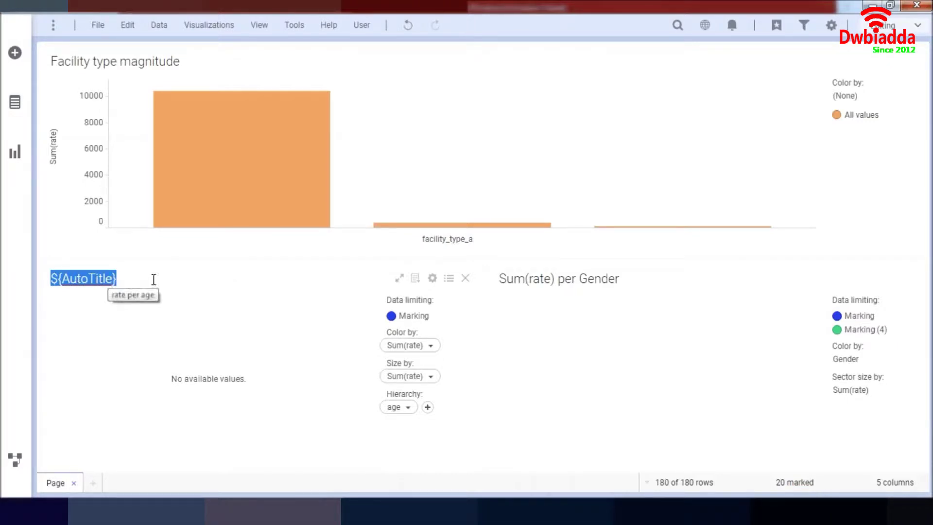
{"action": "left_click", "coordinate": [519, 110]}
{"action": "left_click", "coordinate": [85, 304]}
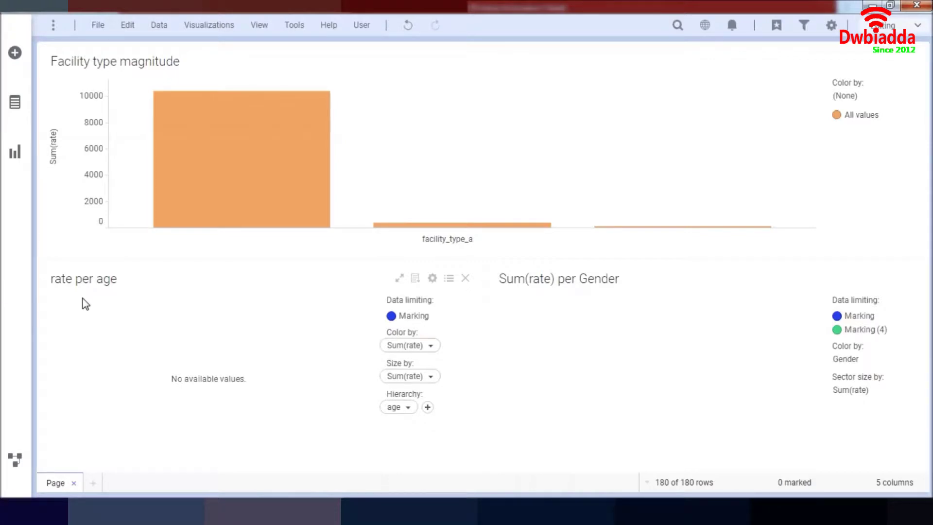
Step: Replace the pie chart's ${AutoTitle} with 'Rate by gender'
{"action": "left_click", "coordinate": [553, 366]}
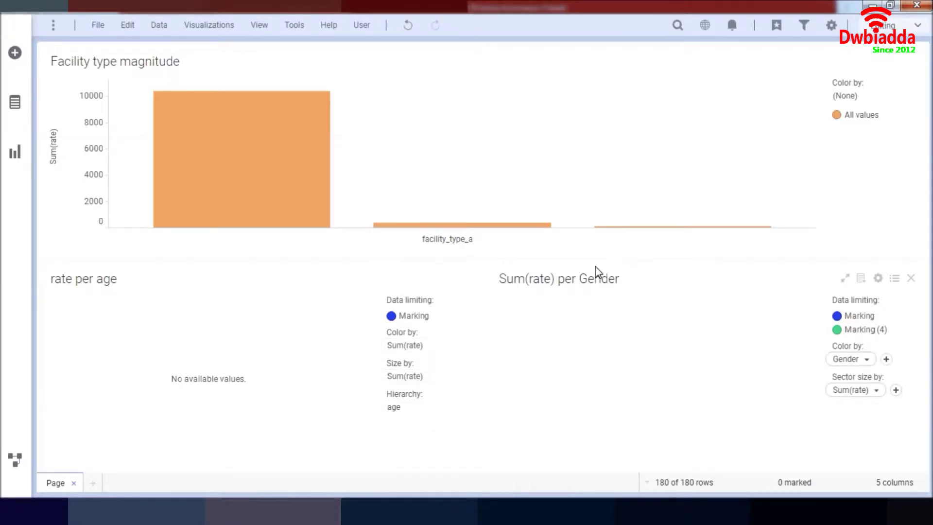
{"action": "double_click", "coordinate": [575, 281]}
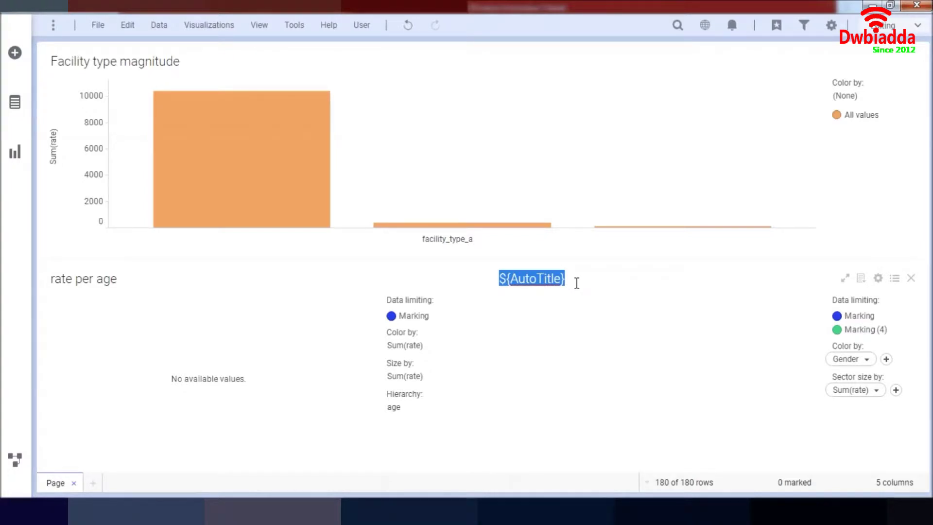
{"action": "key", "text": "BackSpace"}
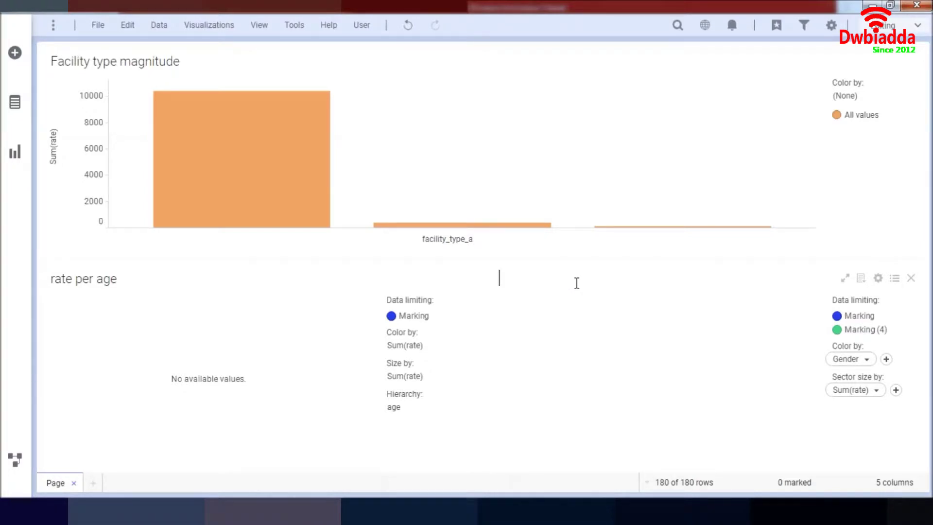
{"action": "type", "text": "Rate by gender"}
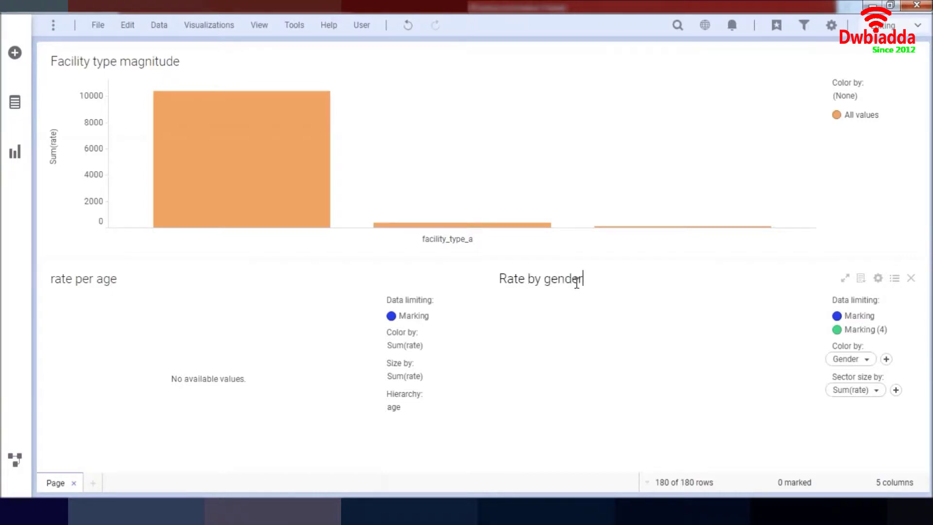
{"action": "key", "text": "Return"}
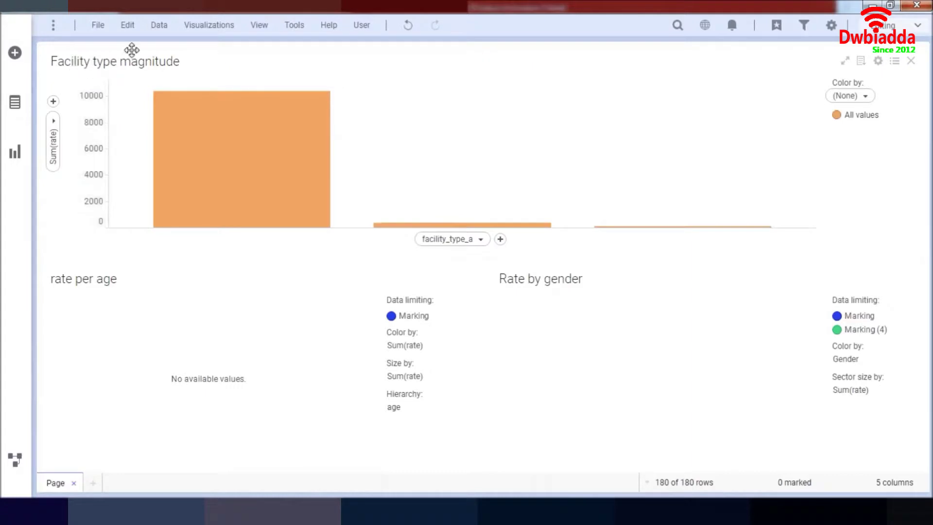
Step: Set the canvas styling to Dark and mark the Acute bar, filling the treemap and pie
{"action": "left_click", "coordinate": [205, 27]}
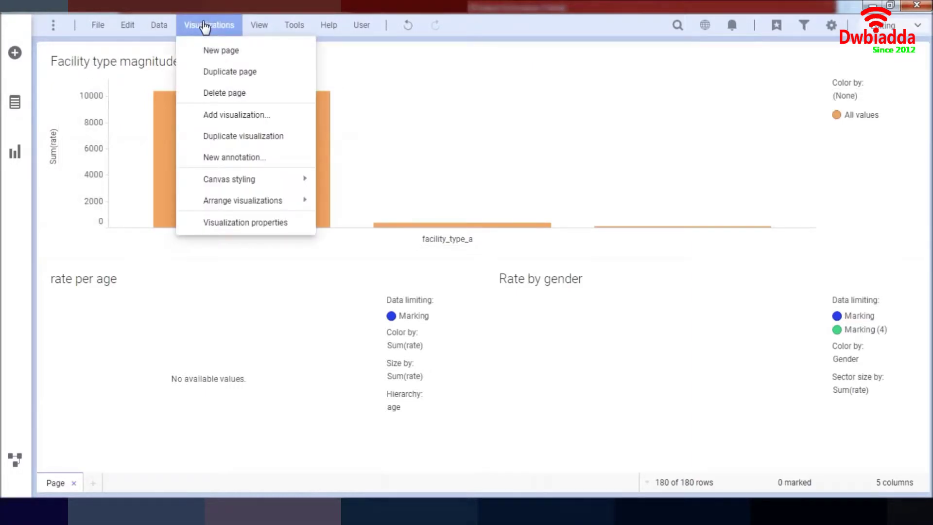
{"action": "mouse_move", "coordinate": [219, 181]}
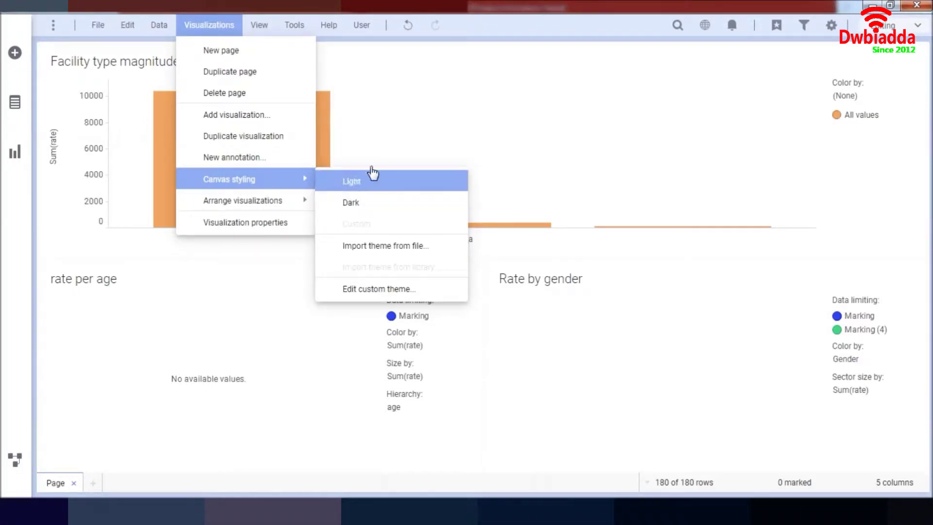
{"action": "left_click", "coordinate": [422, 204]}
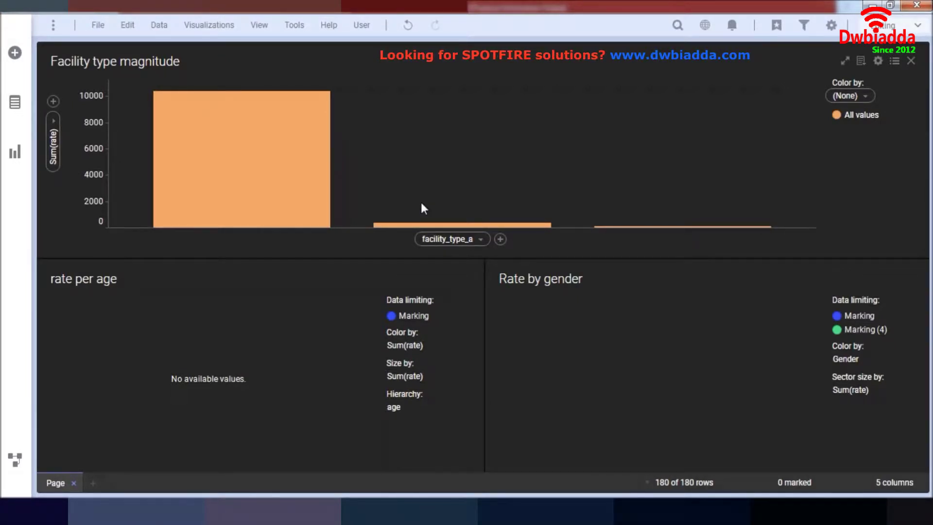
{"action": "left_click", "coordinate": [293, 169]}
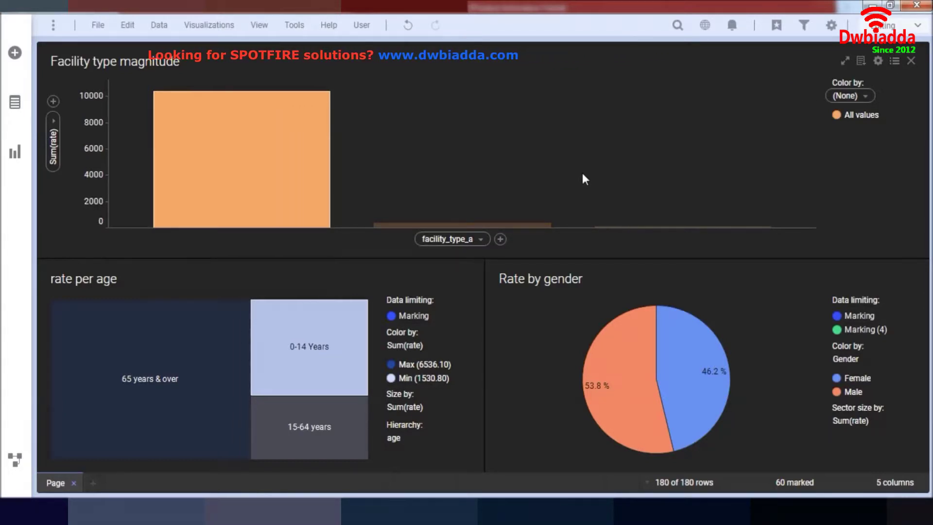
Step: Set the bar chart's Appearance to Horizontal bars
{"action": "left_click", "coordinate": [879, 60]}
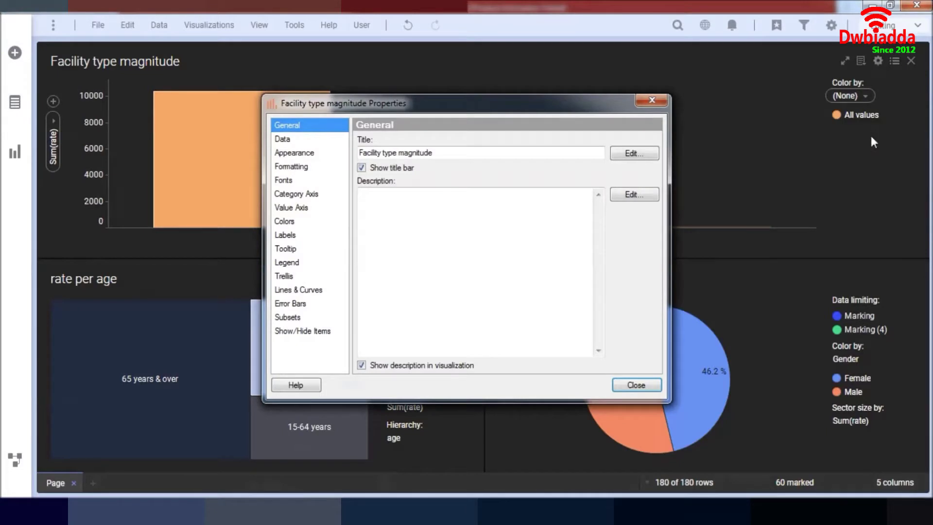
{"action": "left_click", "coordinate": [298, 153]}
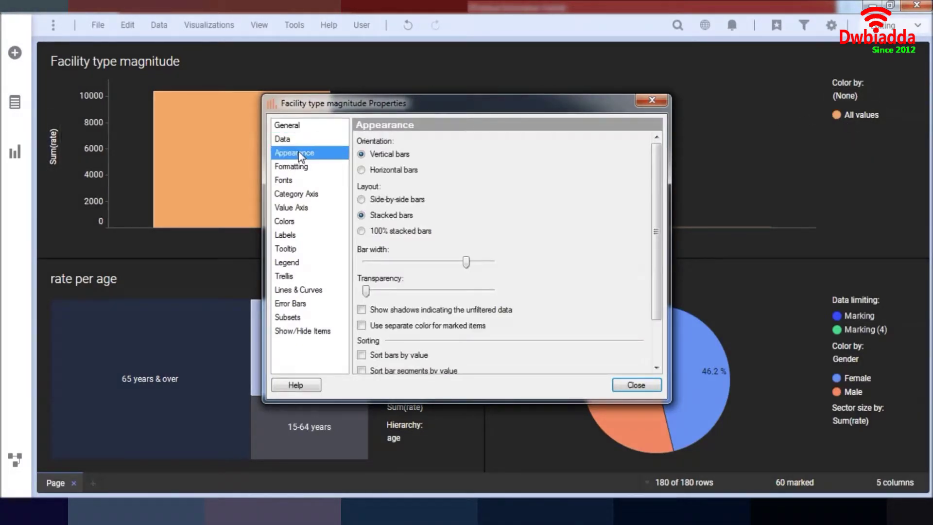
{"action": "scroll", "coordinate": [637, 282], "scroll_direction": "down", "scroll_amount": 2}
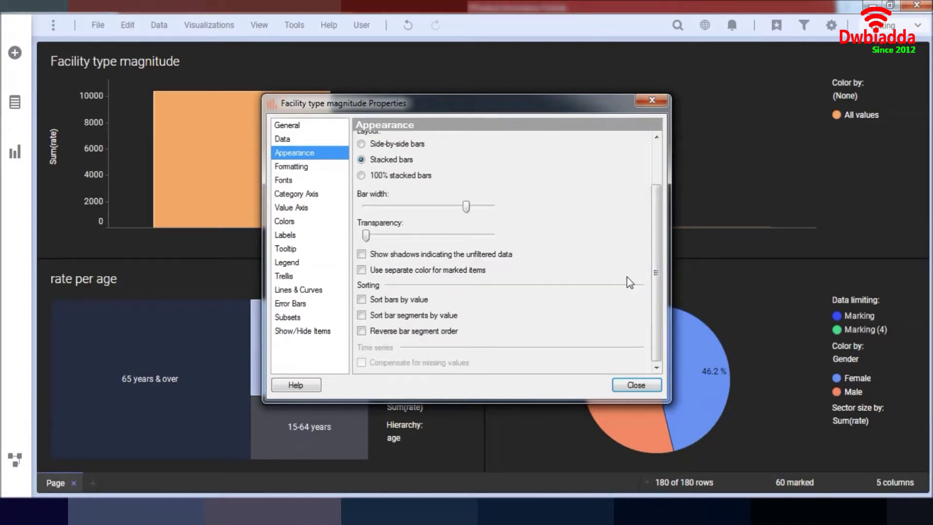
{"action": "scroll", "coordinate": [357, 282], "scroll_direction": "up", "scroll_amount": 2}
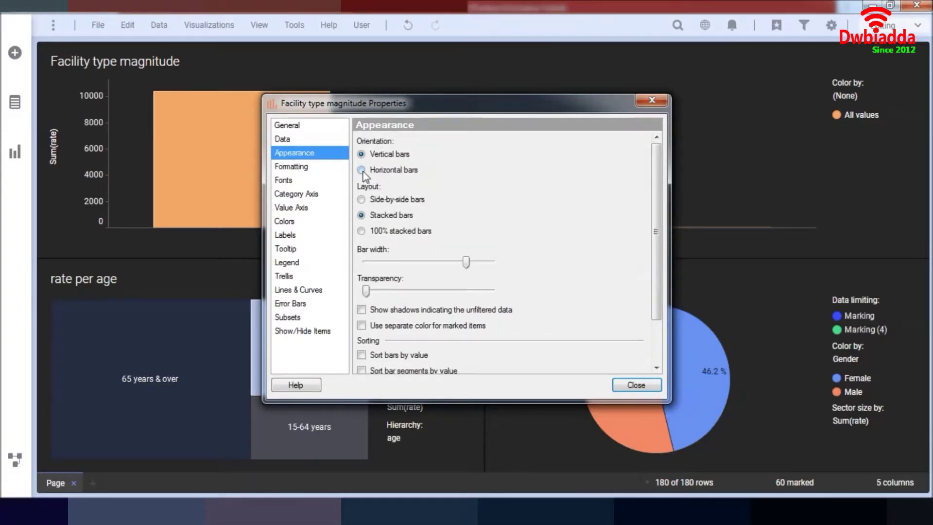
{"action": "left_click_drag", "start_coordinate": [462, 105], "coordinate": [357, 167]}
{"action": "left_click", "coordinate": [256, 232]}
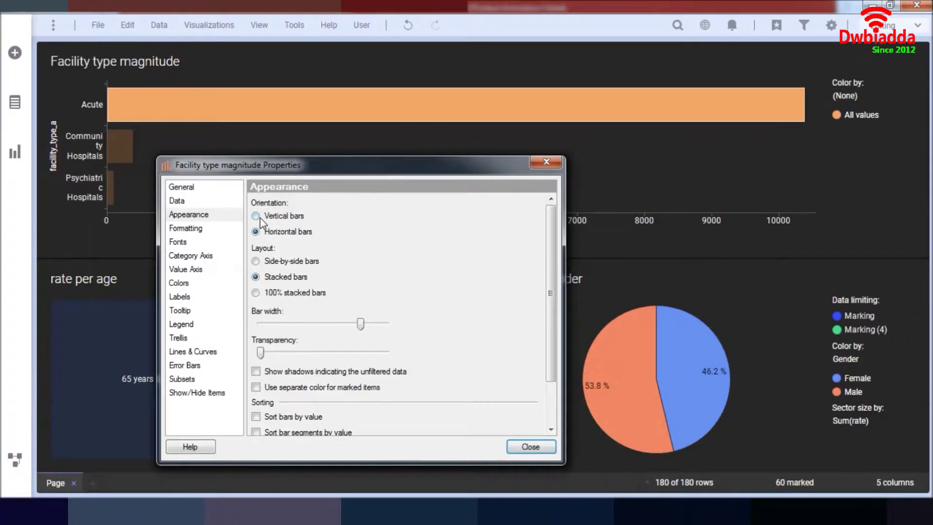
{"action": "left_click", "coordinate": [256, 216]}
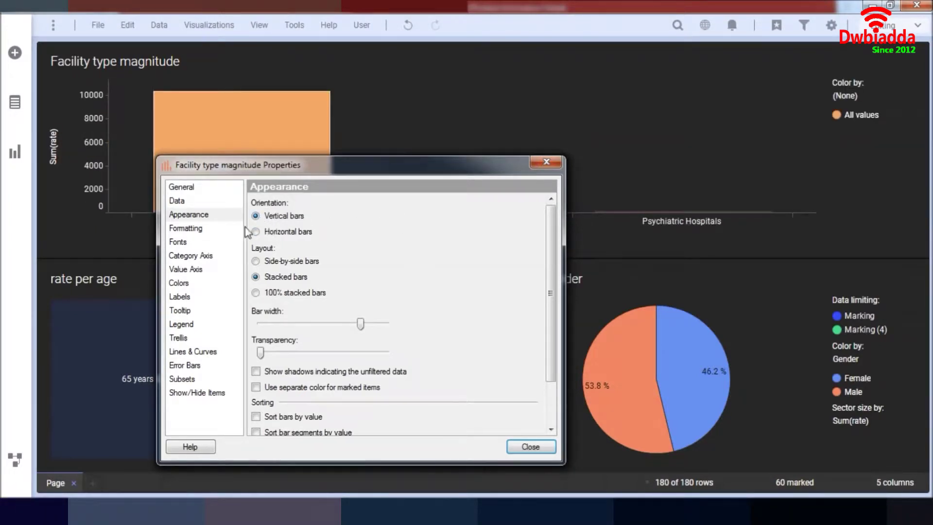
{"action": "left_click", "coordinate": [256, 232]}
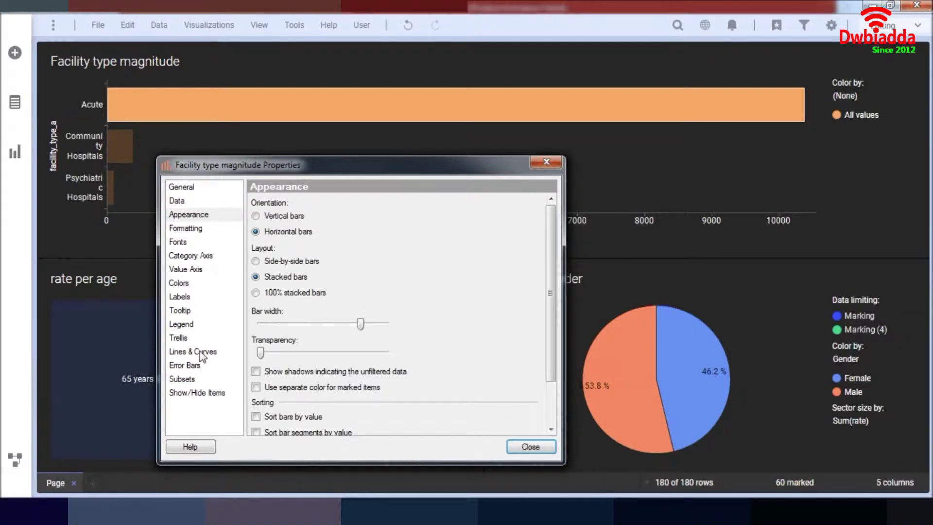
Step: Uncheck Data limiting and Error bars in the bar chart legend, then close Properties
{"action": "left_click", "coordinate": [182, 324]}
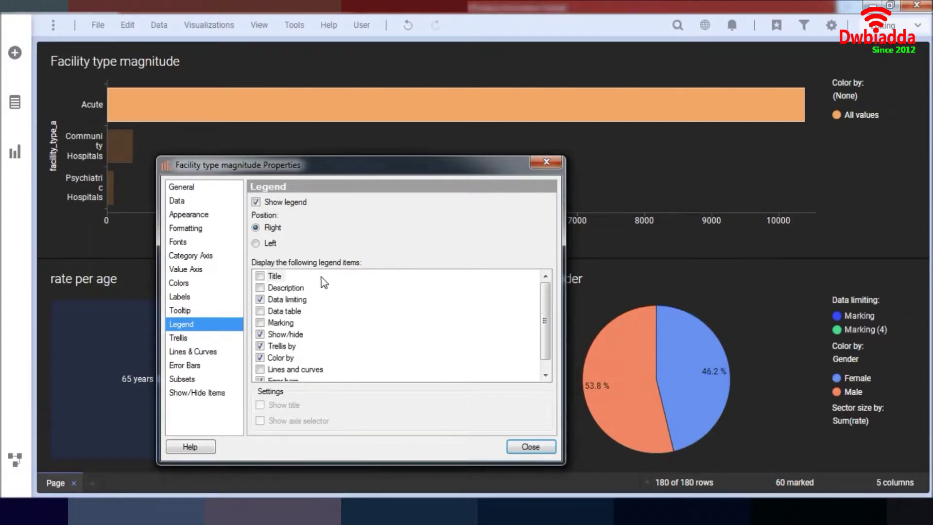
{"action": "left_click", "coordinate": [260, 300]}
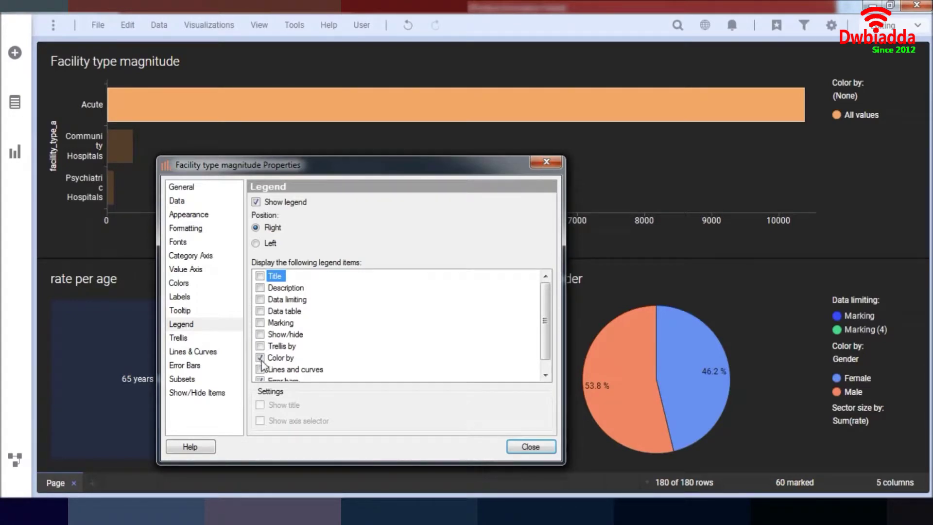
{"action": "scroll", "coordinate": [263, 369], "scroll_direction": "down", "scroll_amount": 1}
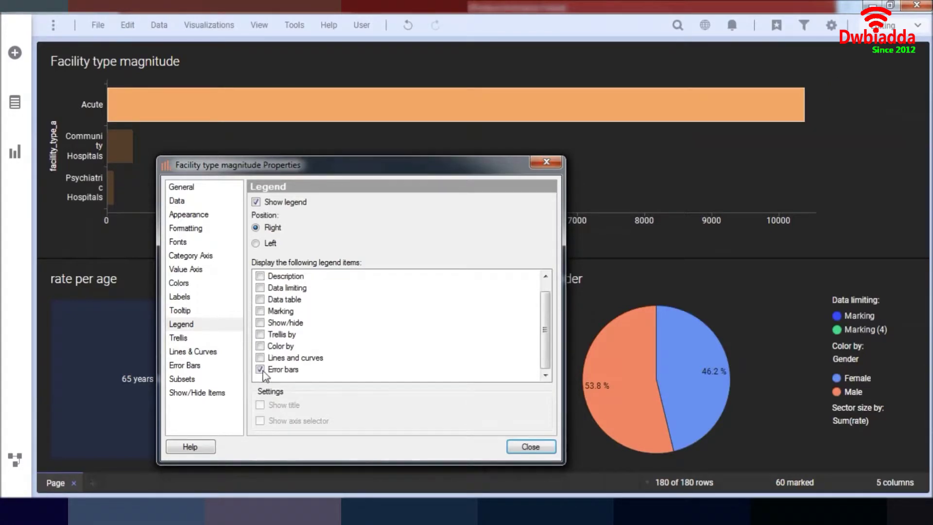
{"action": "left_click", "coordinate": [261, 370]}
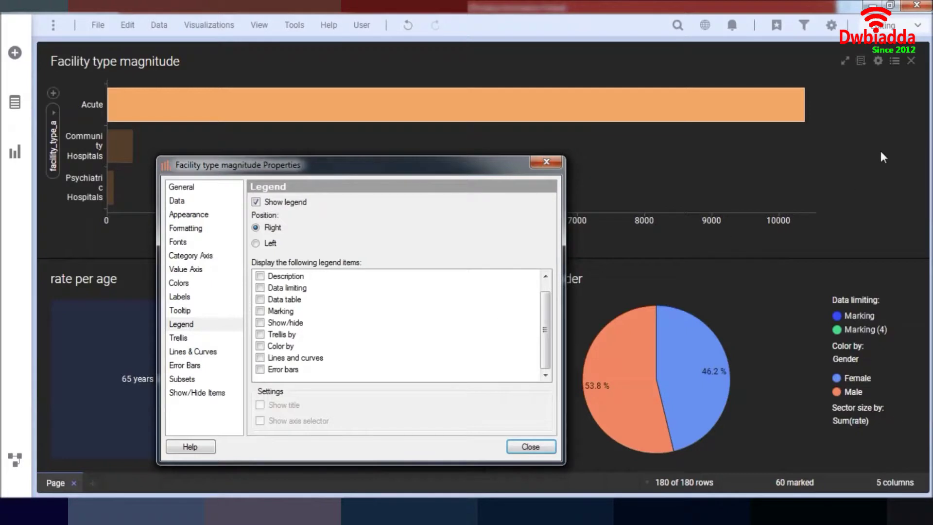
{"action": "left_click", "coordinate": [531, 446]}
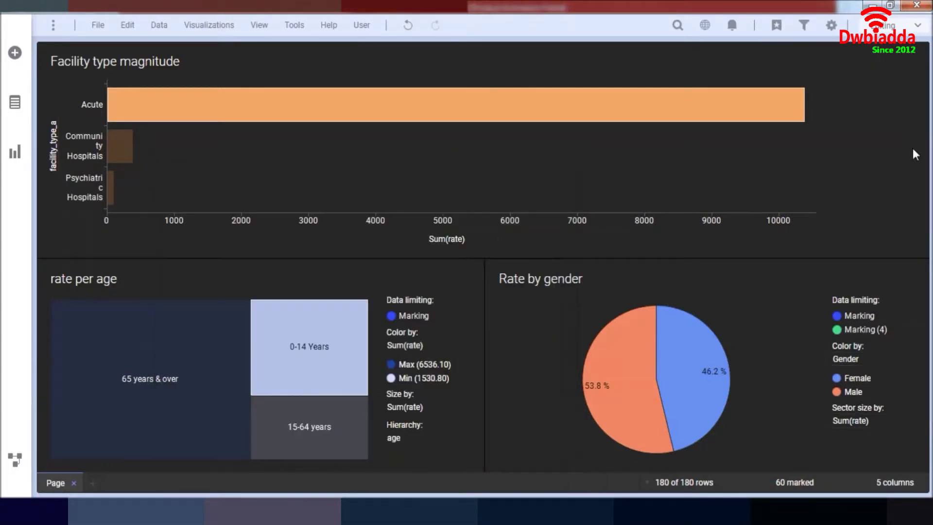
Step: Clear the marking on the bar chart by clicking its empty area
{"action": "left_click", "coordinate": [869, 149]}
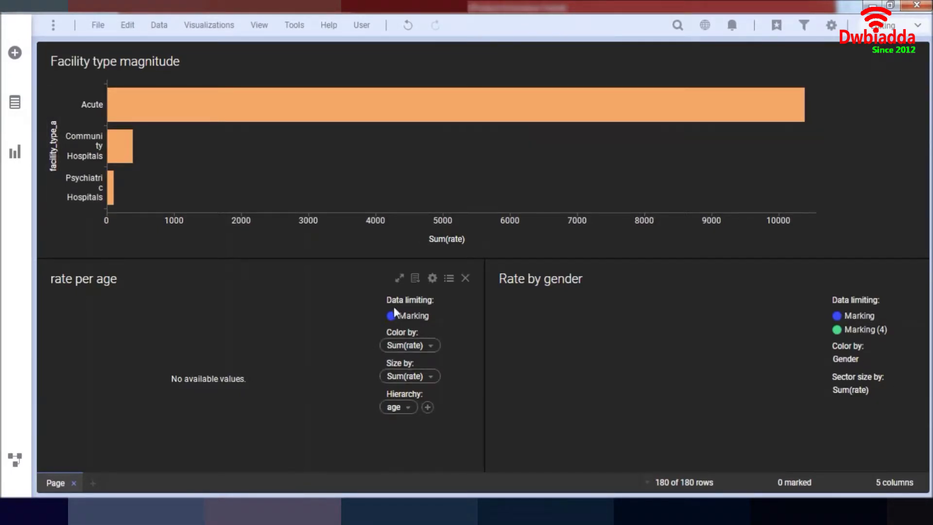
{"action": "left_click", "coordinate": [431, 279]}
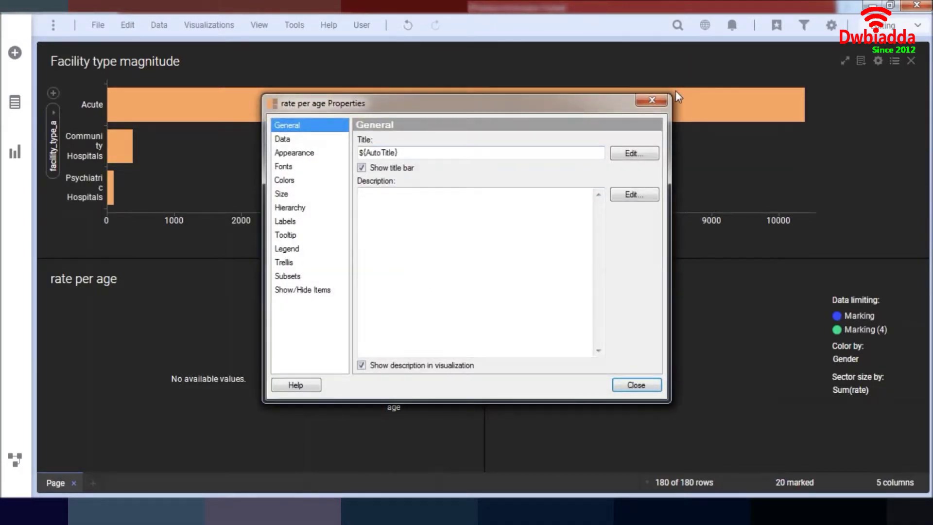
{"action": "left_click", "coordinate": [652, 100]}
Step: Open the rate per age treemap's Properties on the Legend page
{"action": "right_click", "coordinate": [315, 325]}
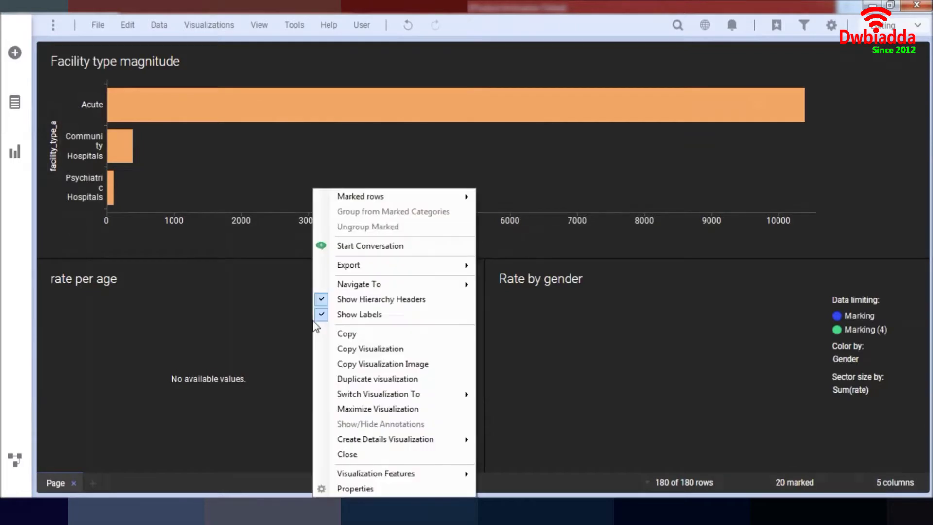
{"action": "left_click", "coordinate": [356, 489]}
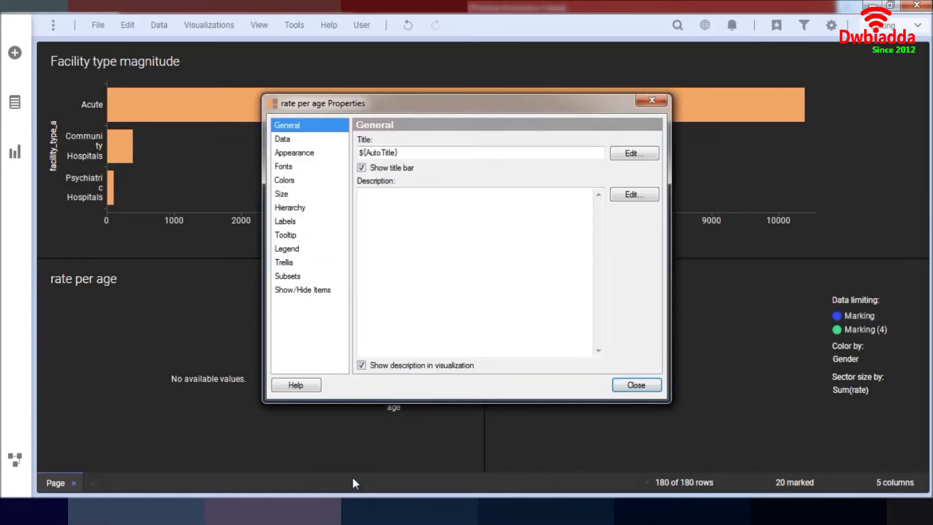
{"action": "left_click_drag", "start_coordinate": [458, 102], "coordinate": [804, 162]}
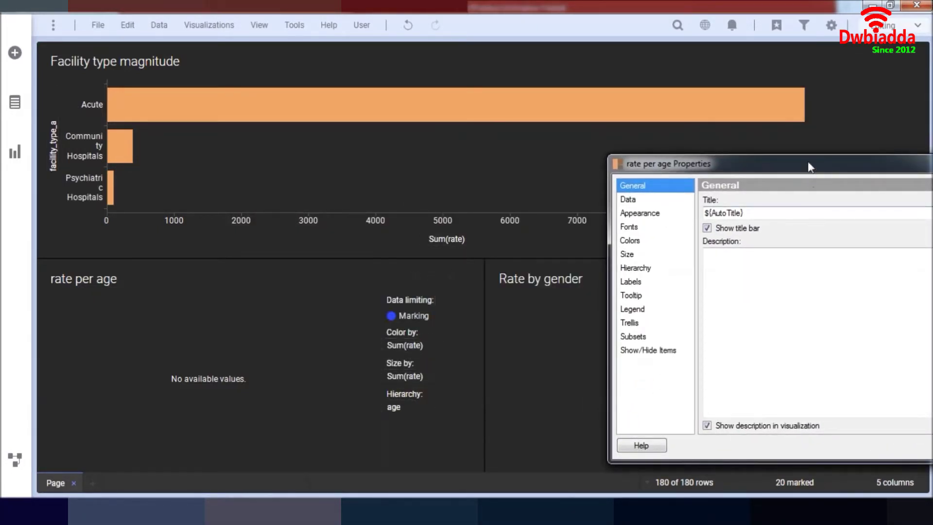
{"action": "left_click_drag", "start_coordinate": [809, 155], "coordinate": [357, 126]}
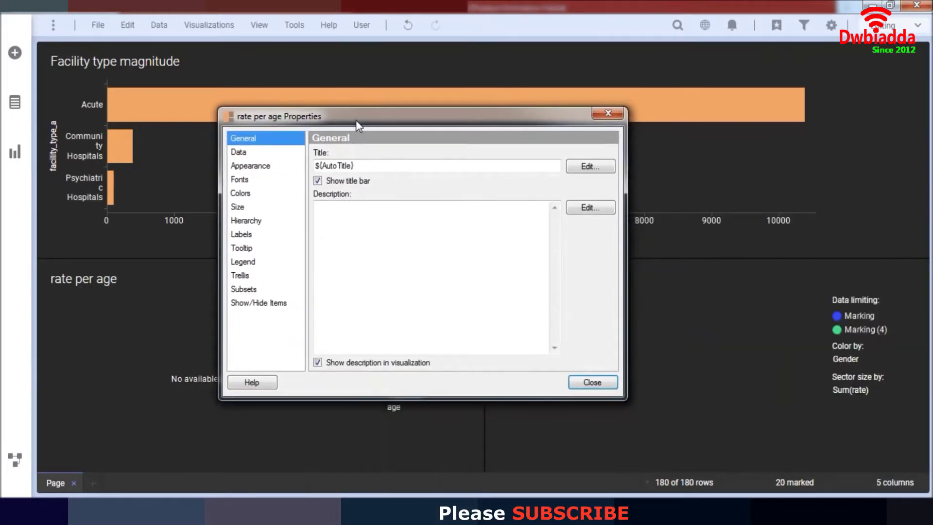
{"action": "left_click", "coordinate": [264, 262]}
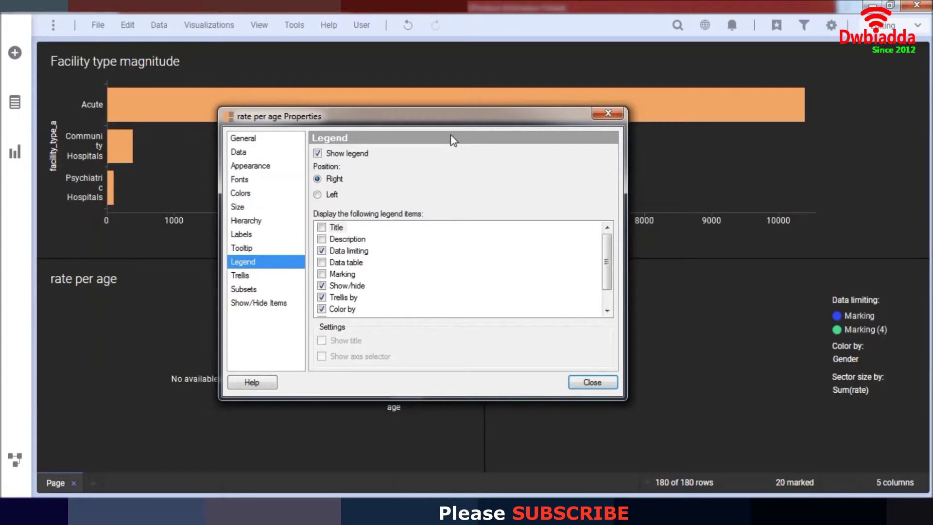
Step: Uncheck Data limiting in the treemap legend, mark the Acute bar, and close Properties
{"action": "left_click_drag", "start_coordinate": [525, 122], "coordinate": [792, 132]}
{"action": "scroll", "coordinate": [615, 287], "scroll_direction": "down", "scroll_amount": 1}
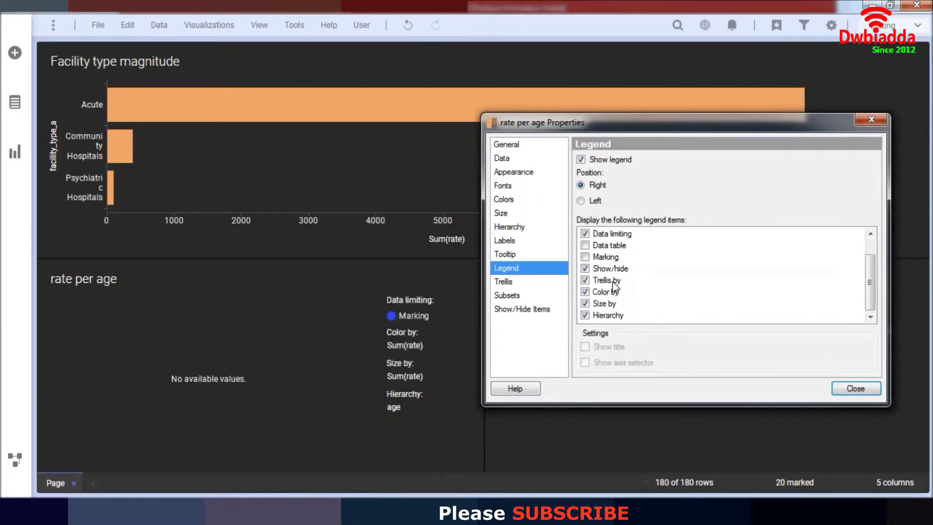
{"action": "left_click", "coordinate": [585, 234]}
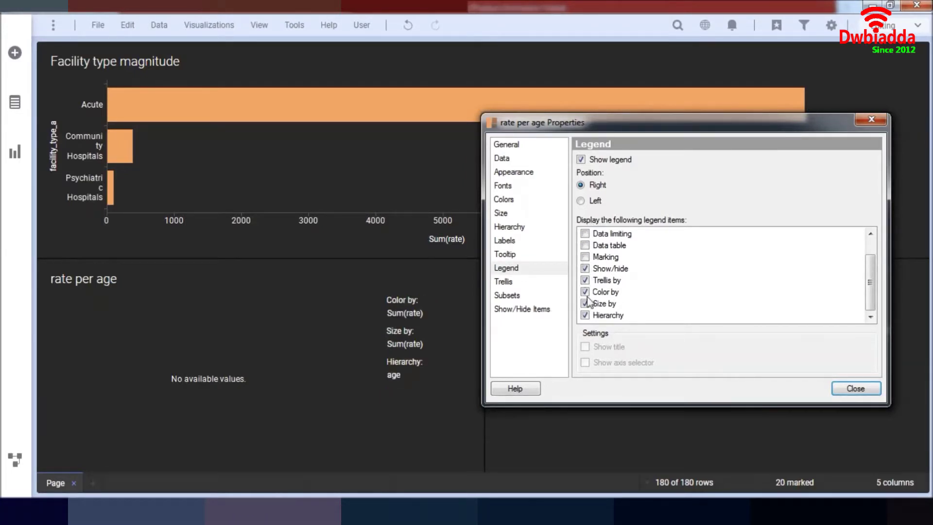
{"action": "left_click", "coordinate": [313, 105]}
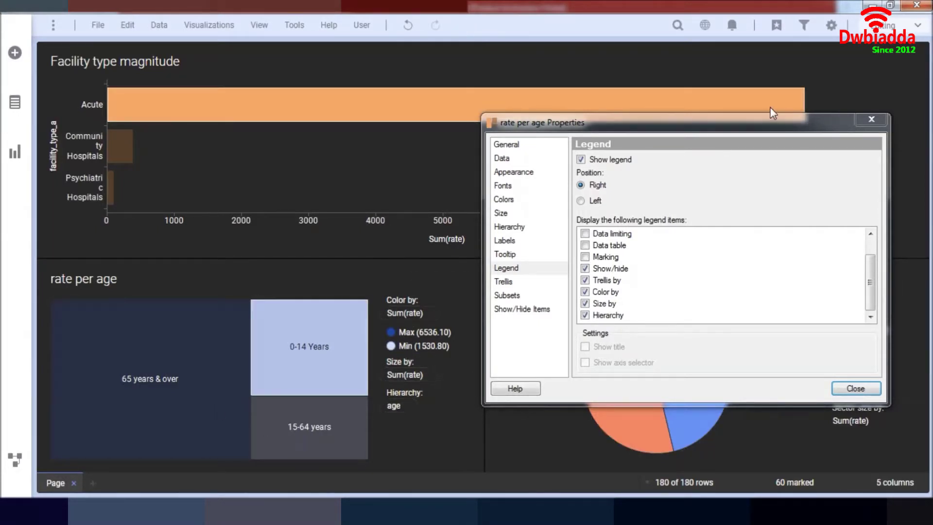
{"action": "left_click", "coordinate": [870, 118]}
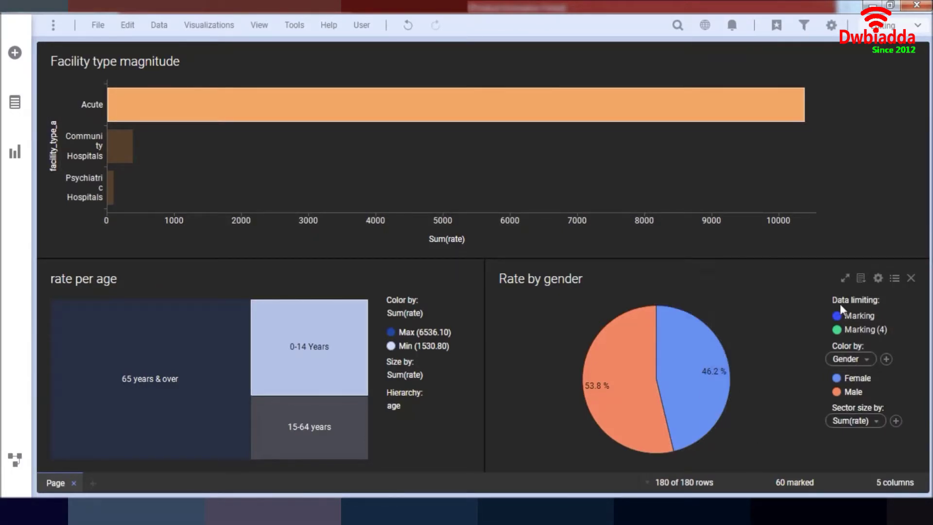
{"action": "left_click", "coordinate": [879, 280]}
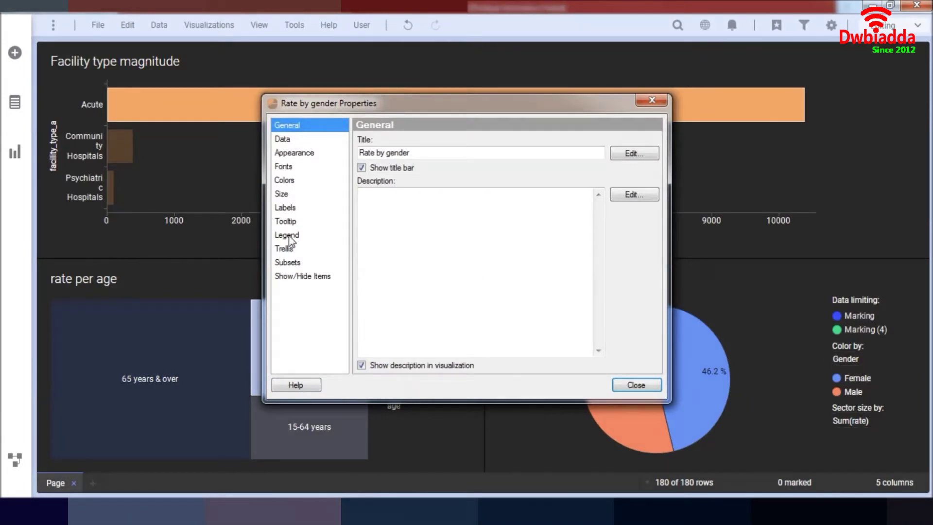
Step: Uncheck Trellis by, Sector size by, Show/hide and Data limiting in the pie legend, then close
{"action": "left_click", "coordinate": [290, 237]}
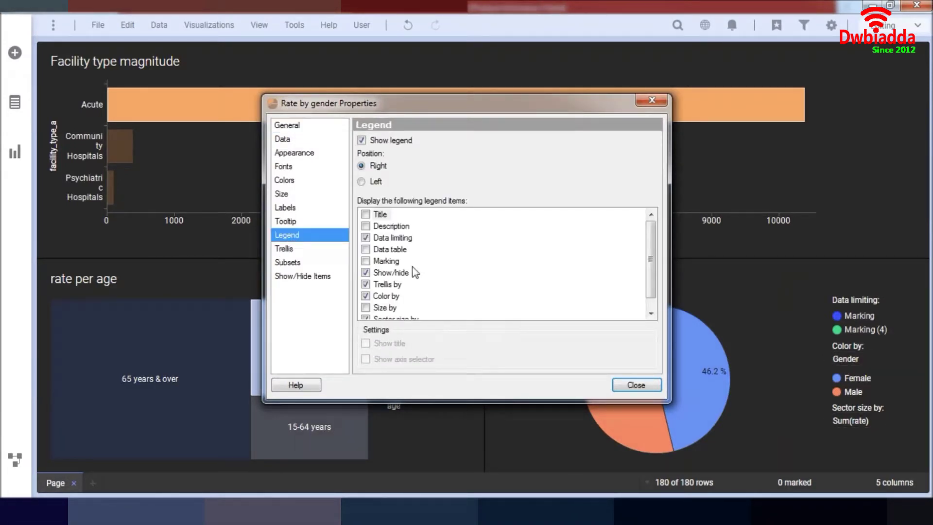
{"action": "scroll", "coordinate": [509, 265], "scroll_direction": "down", "scroll_amount": 1}
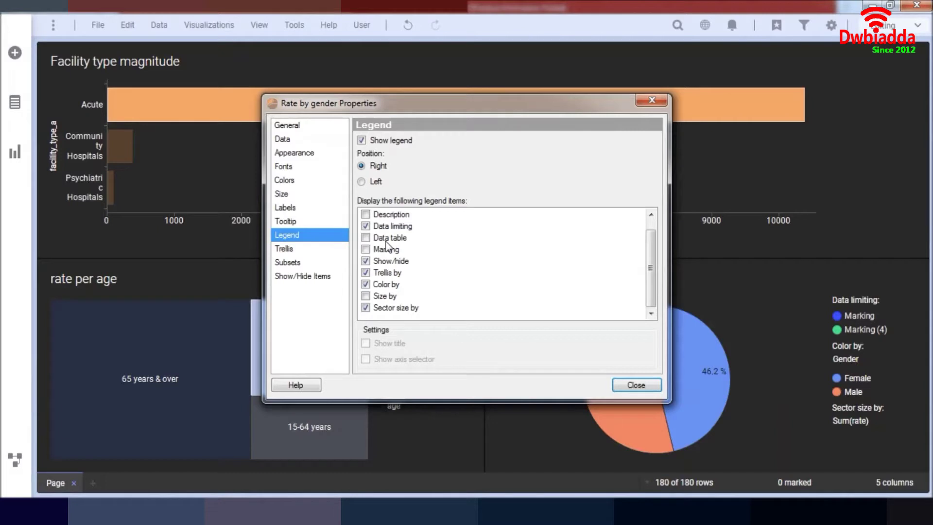
{"action": "scroll", "coordinate": [388, 246], "scroll_direction": "up", "scroll_amount": 1}
{"action": "scroll", "coordinate": [378, 293], "scroll_direction": "down", "scroll_amount": 1}
{"action": "left_click", "coordinate": [366, 272]}
{"action": "left_click", "coordinate": [366, 272]}
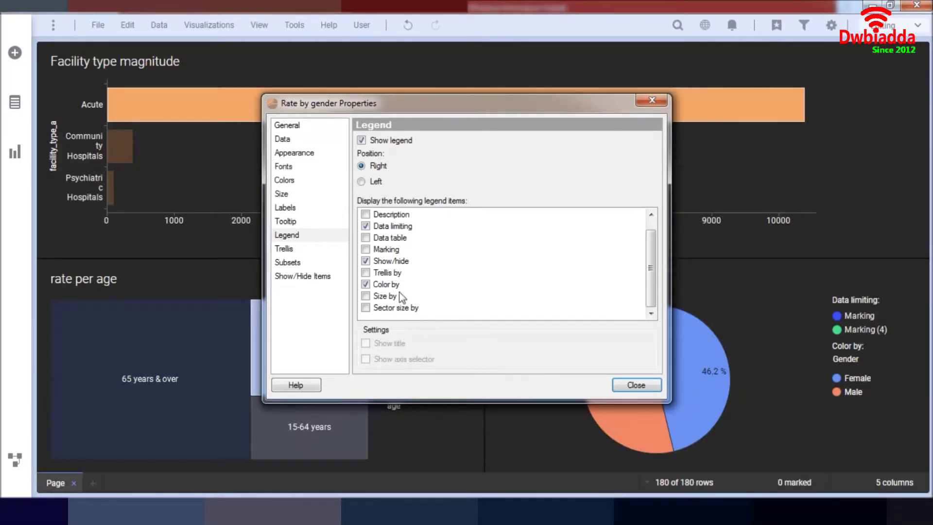
{"action": "scroll", "coordinate": [399, 297], "scroll_direction": "up", "scroll_amount": 1}
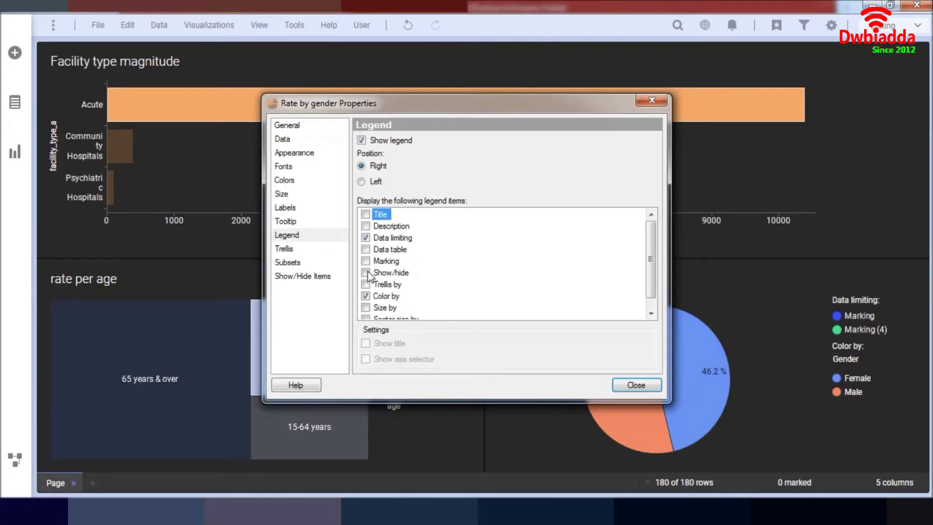
{"action": "left_click", "coordinate": [365, 238]}
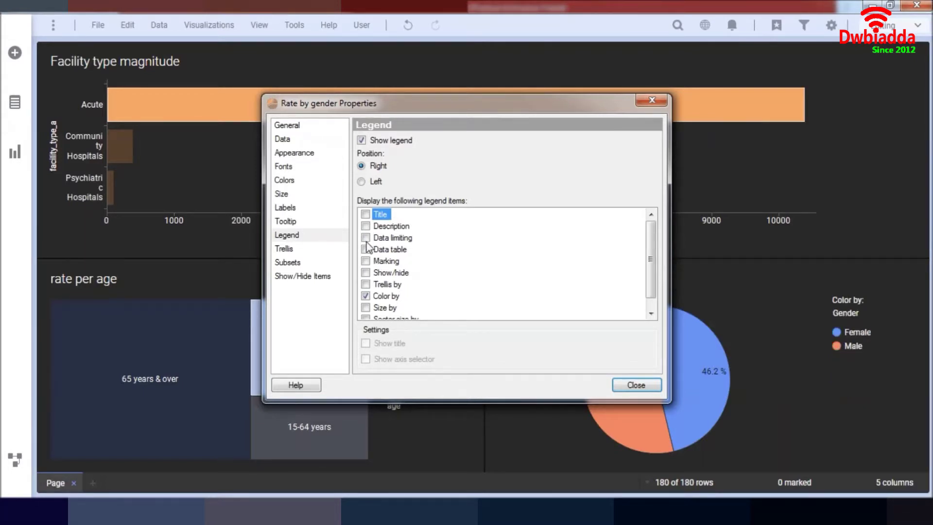
{"action": "left_click", "coordinate": [652, 100]}
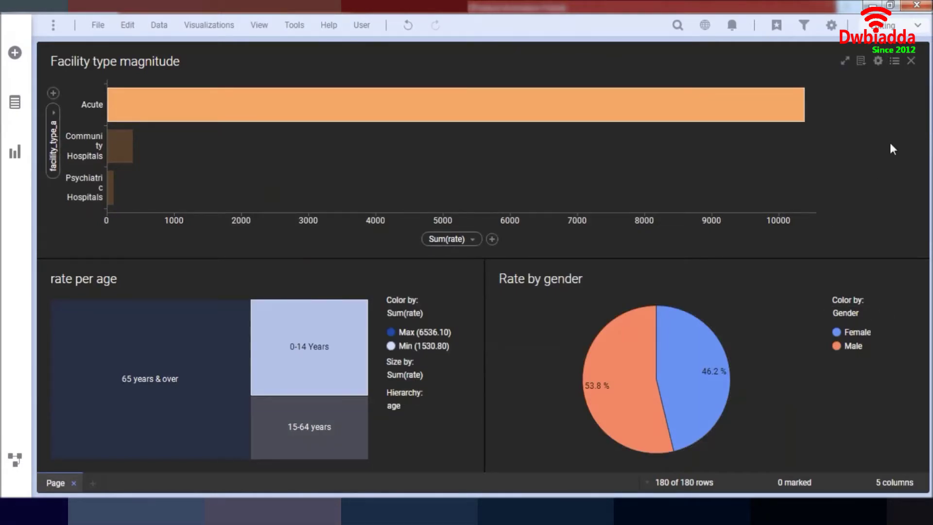
Step: Switch the analysis from Editing to Viewing mode
{"action": "left_click", "coordinate": [914, 29]}
{"action": "left_click", "coordinate": [882, 53]}
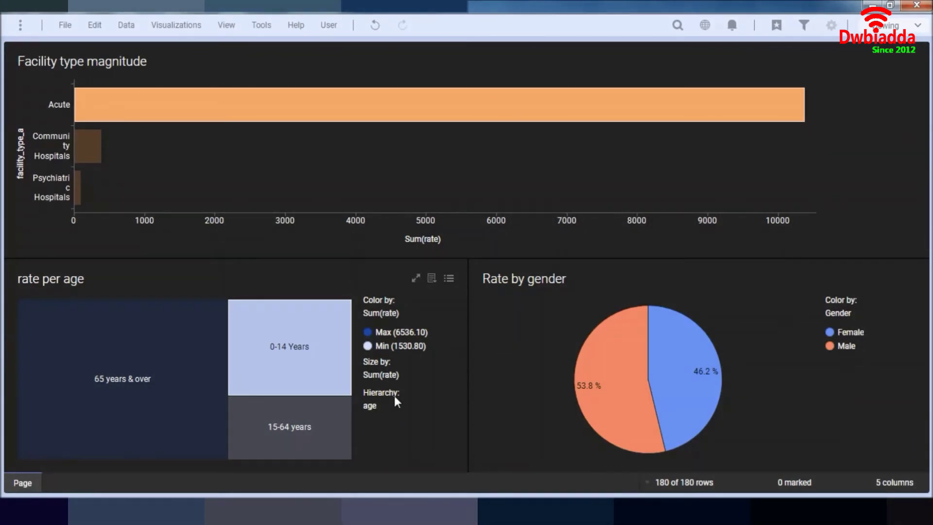
{"action": "left_click", "coordinate": [66, 26]}
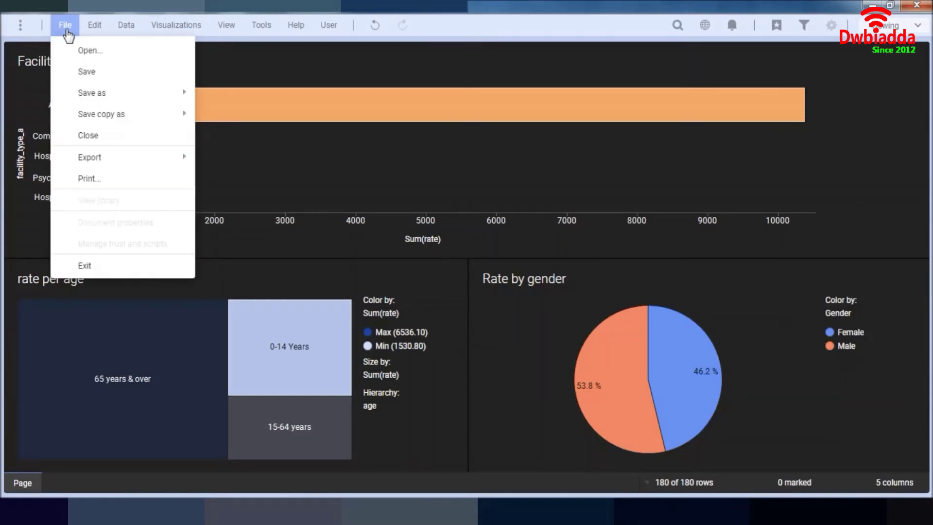
Step: Export the active page to the open Slides format presentation, one slide per visualization
{"action": "mouse_move", "coordinate": [104, 160]}
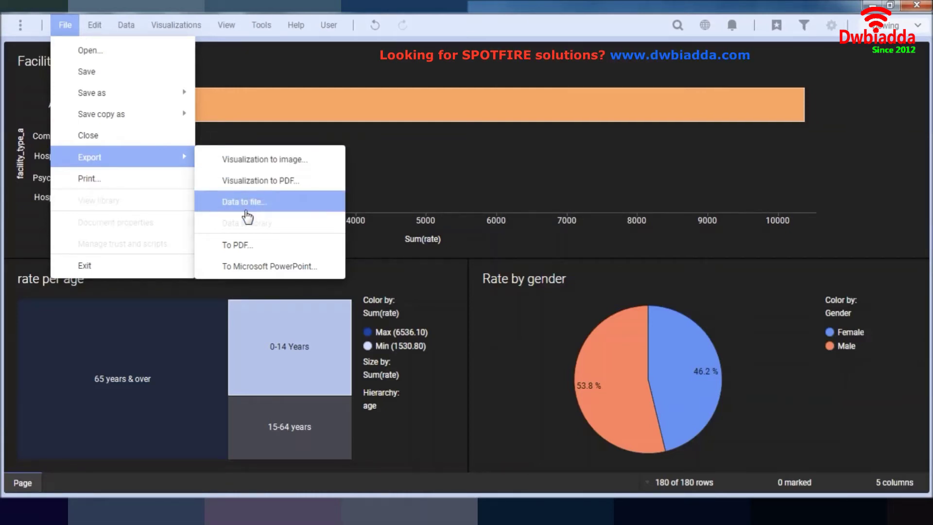
{"action": "left_click", "coordinate": [257, 269]}
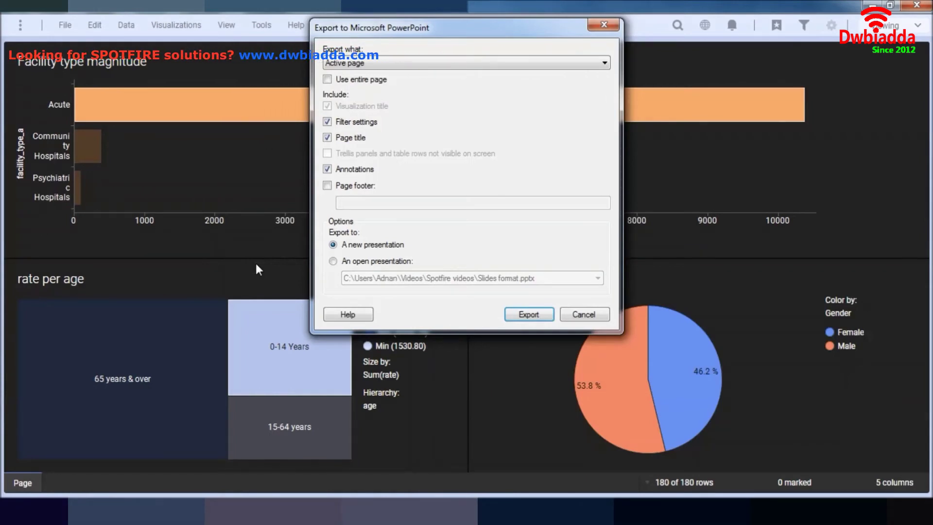
{"action": "left_click", "coordinate": [344, 263]}
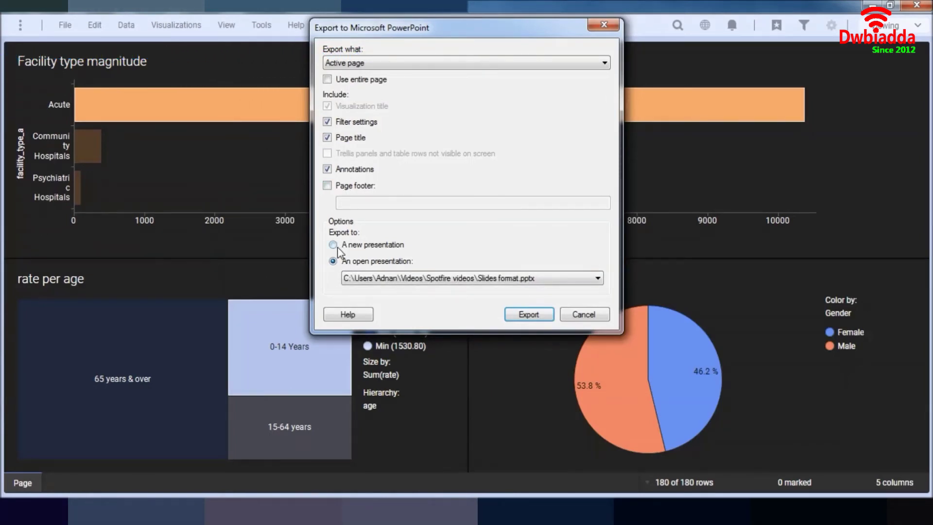
{"action": "left_click", "coordinate": [334, 246]}
{"action": "left_click", "coordinate": [334, 261]}
{"action": "left_click", "coordinate": [415, 66]}
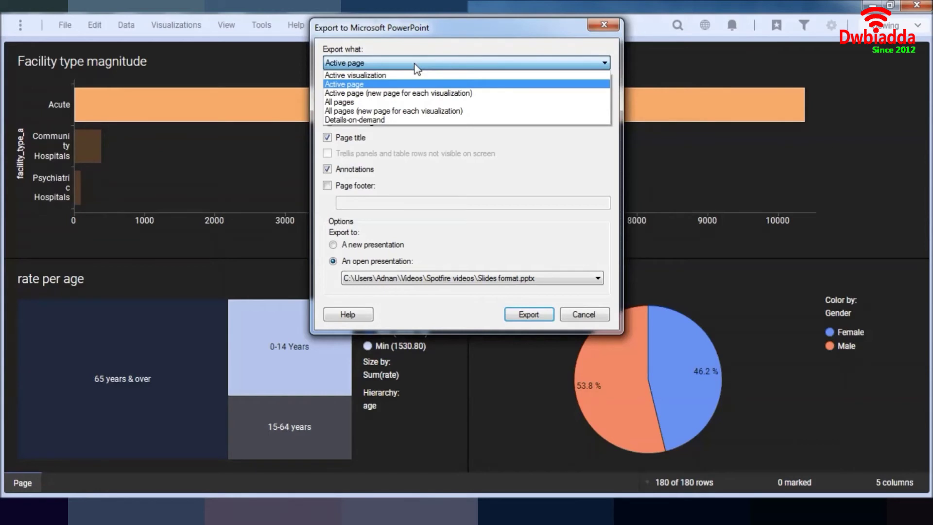
{"action": "left_click", "coordinate": [419, 93]}
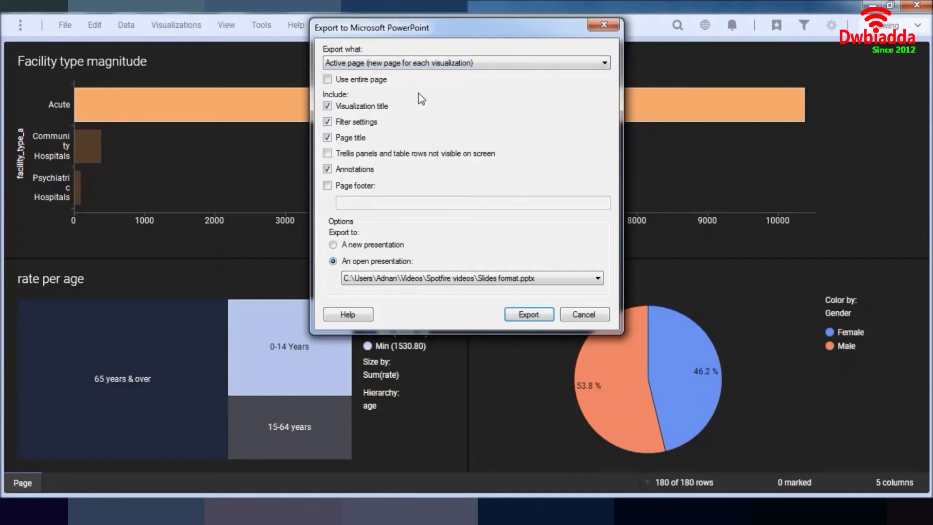
{"action": "left_click", "coordinate": [528, 314]}
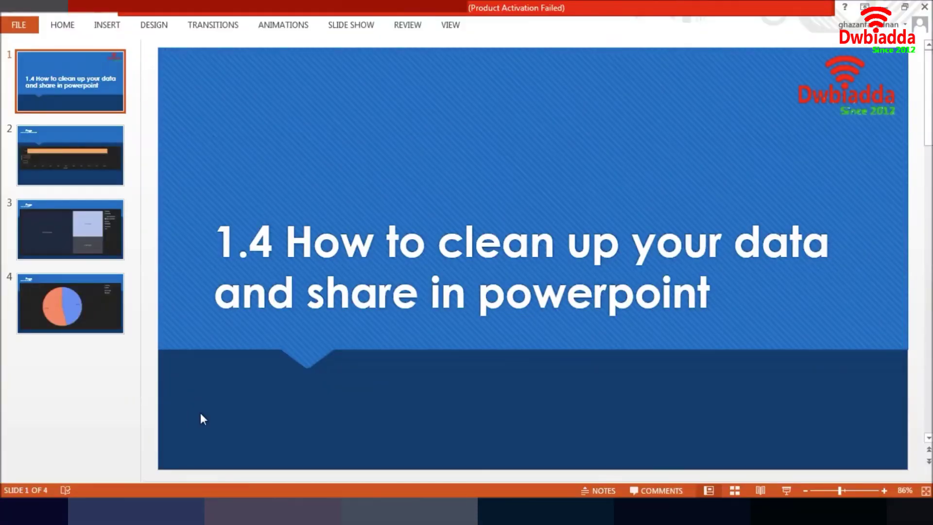
Step: Look through the exported bar chart, treemap and pie chart slides in turn
{"action": "left_click", "coordinate": [92, 141]}
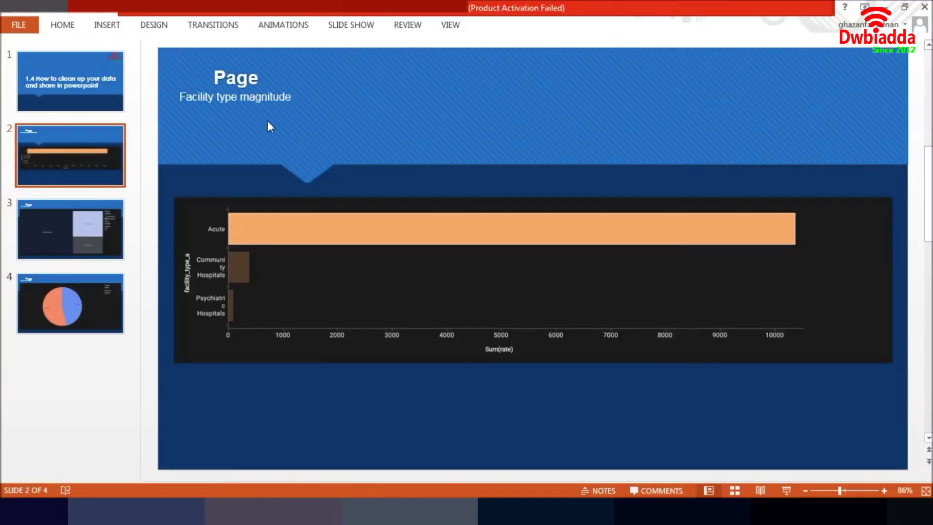
{"action": "left_click", "coordinate": [106, 218]}
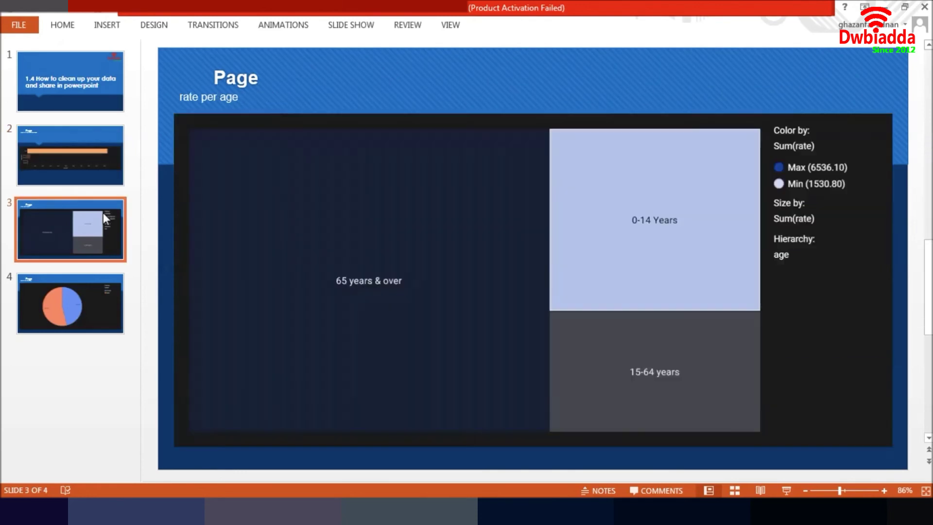
{"action": "left_click", "coordinate": [94, 297]}
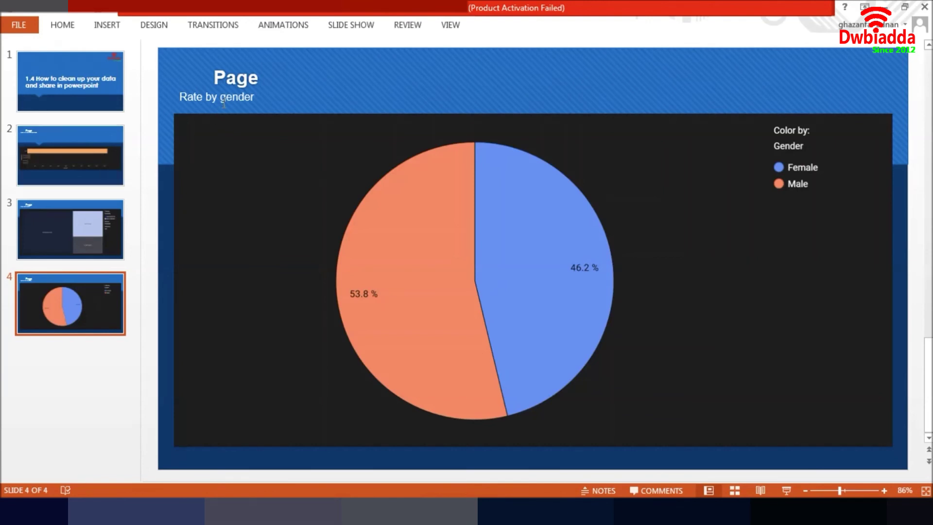
Step: Shorten the pie chart slide's 'Page' title to 'Pa'
{"action": "left_click", "coordinate": [225, 77]}
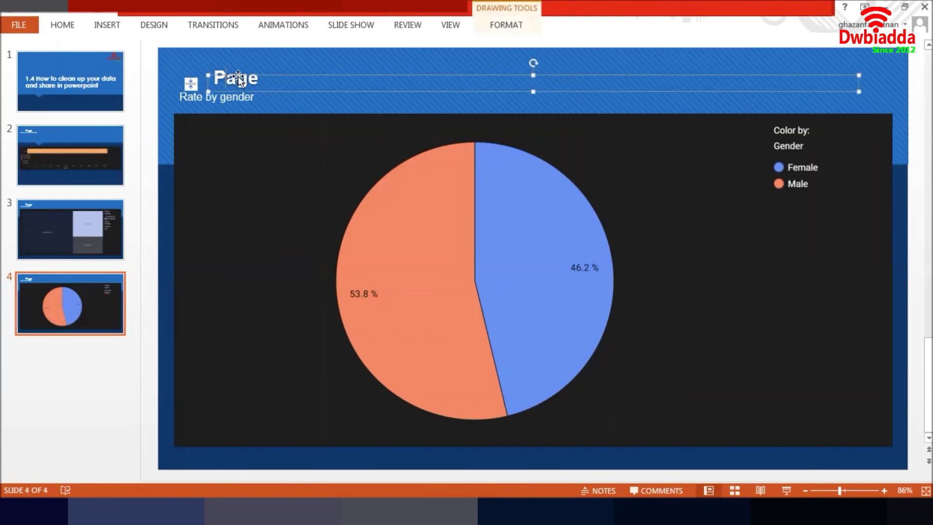
{"action": "left_click", "coordinate": [267, 174]}
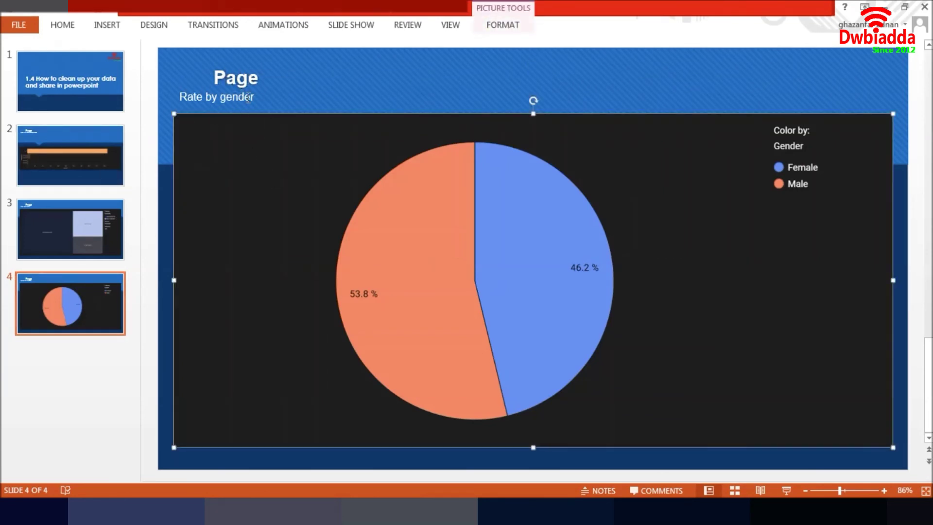
{"action": "left_click", "coordinate": [256, 79]}
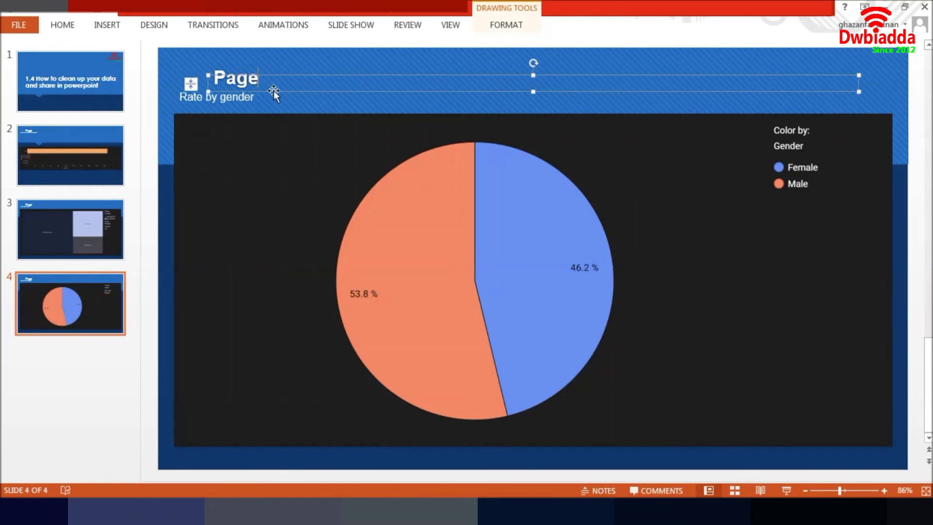
{"action": "key", "text": "BackSpace"}
{"action": "key", "text": "BackSpace"}
Step: Go back to the bar chart slide and bring the Spotfire dashboard to the front
{"action": "left_click", "coordinate": [79, 223]}
{"action": "left_click", "coordinate": [78, 170]}
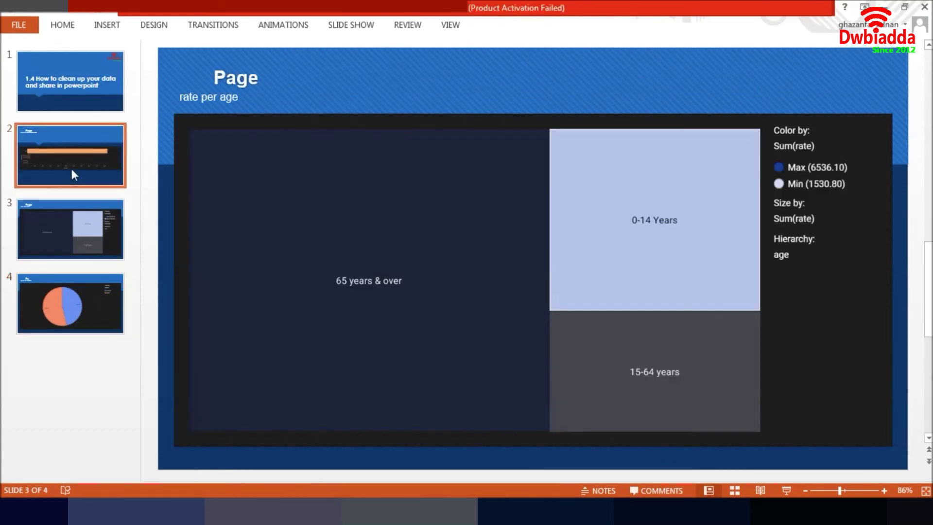
{"action": "mouse_move", "coordinate": [410, 510]}
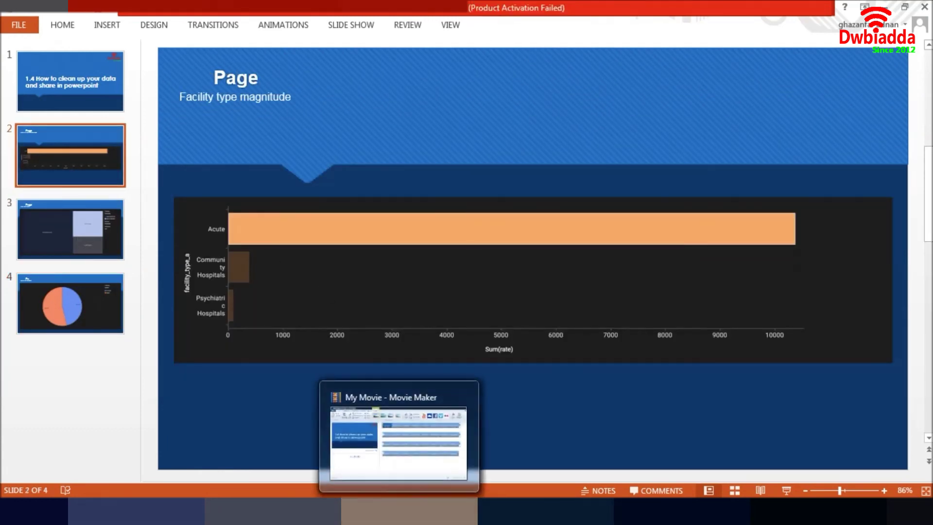
{"action": "mouse_move", "coordinate": [313, 511]}
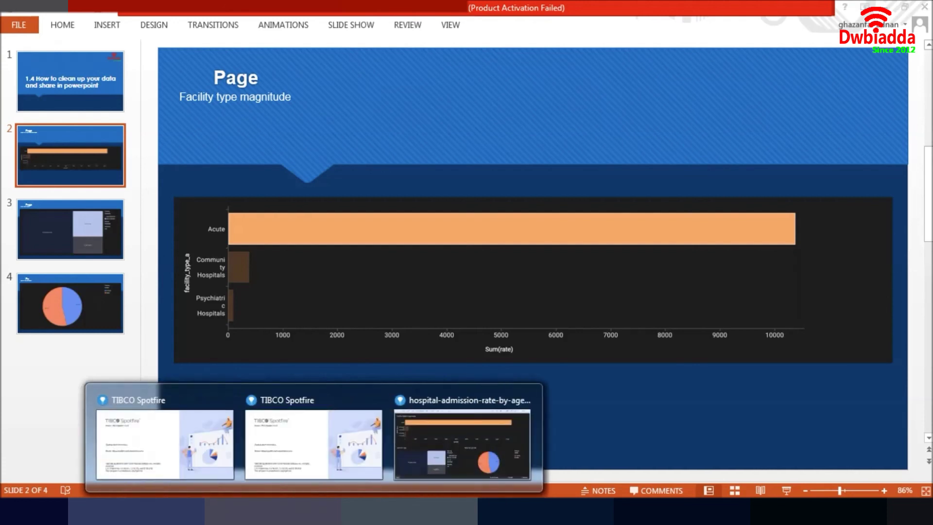
{"action": "left_click", "coordinate": [428, 473]}
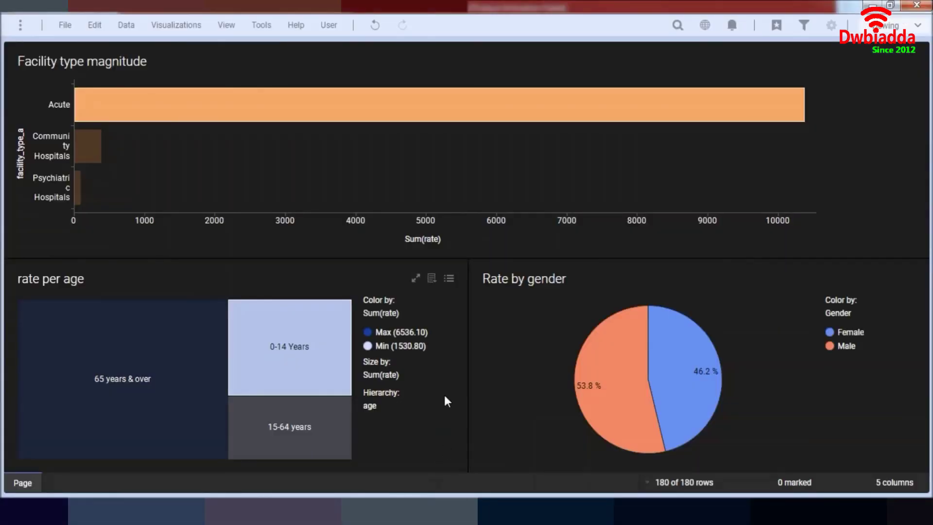